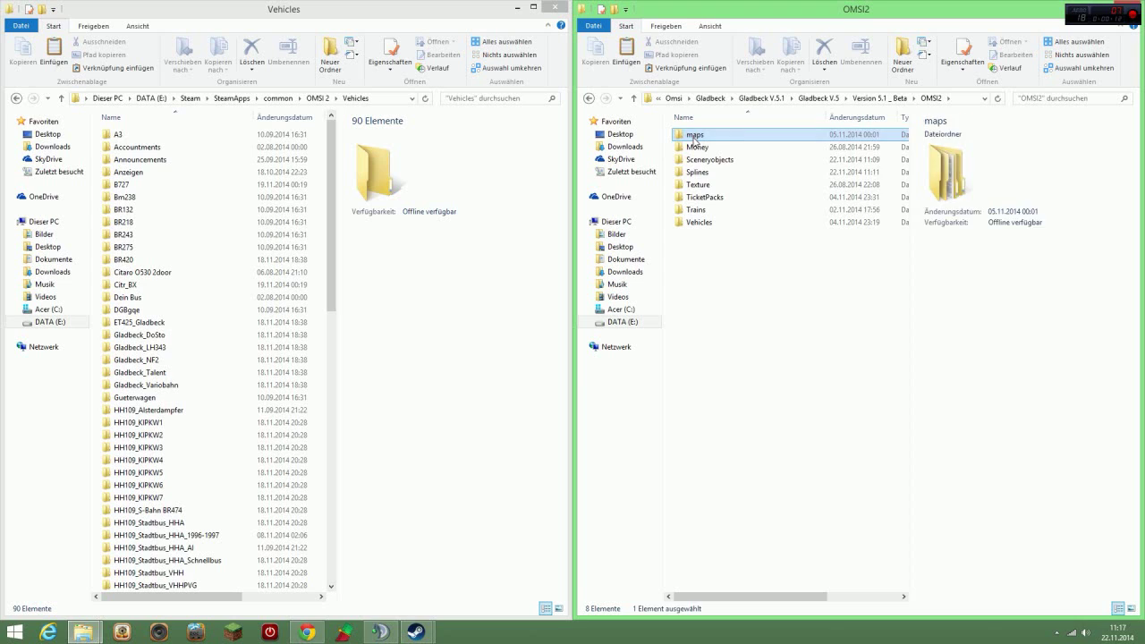
# View the contents of the Gladbeck map folder inside the package's maps folder.
pyautogui.doubleClick(695, 135)
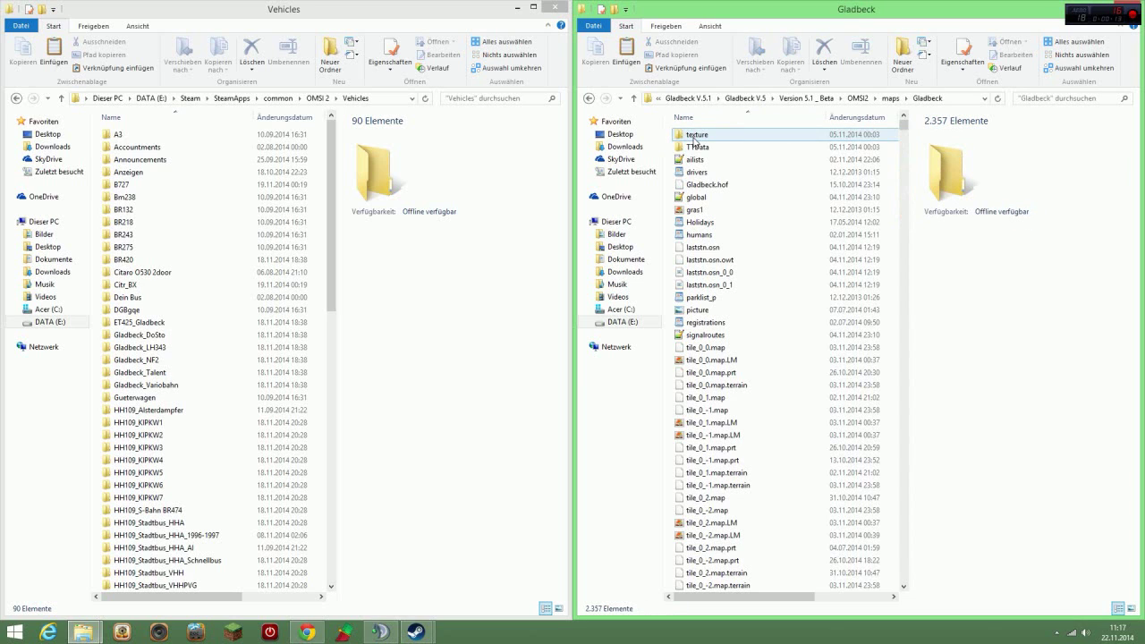
pyautogui.click(695, 185)
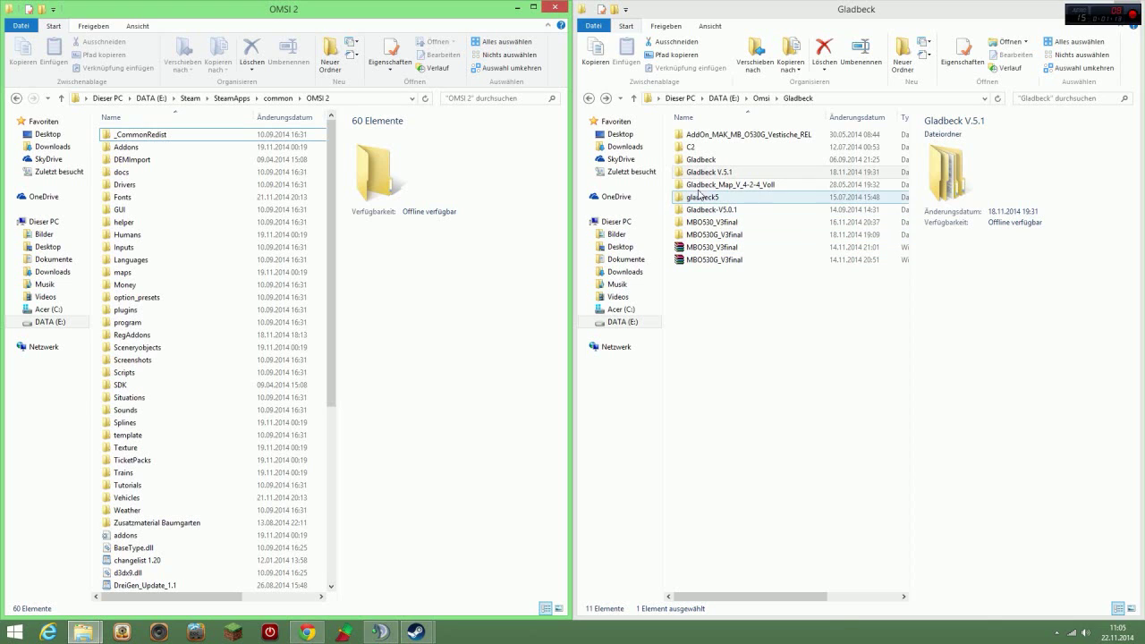
# Navigate through Gladbeck V.5.1, Gladbeck V.5 and Version 5.1 _ Beta to the package's OMSI2 folder.
pyautogui.doubleClick(706, 174)
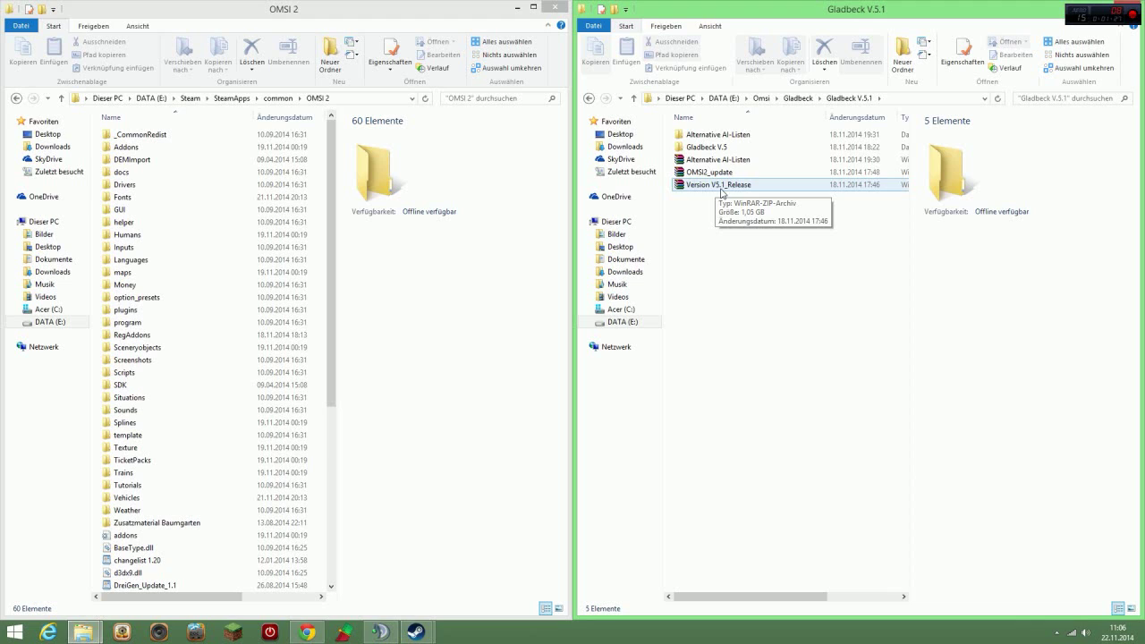
pyautogui.doubleClick(721, 151)
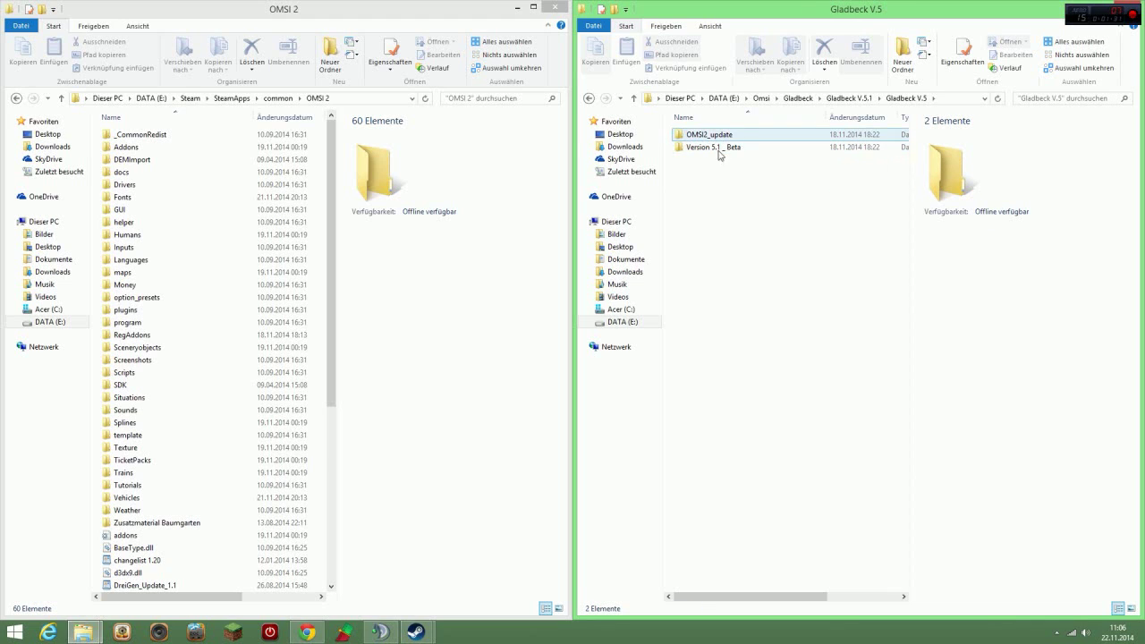
pyautogui.click(588, 99)
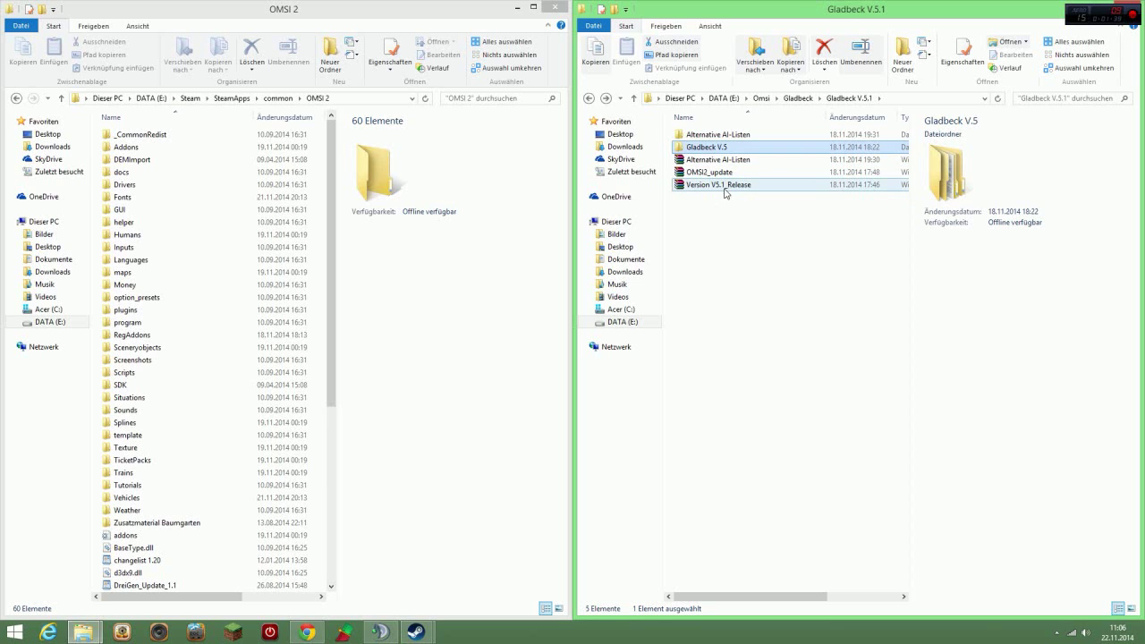
pyautogui.click(722, 185)
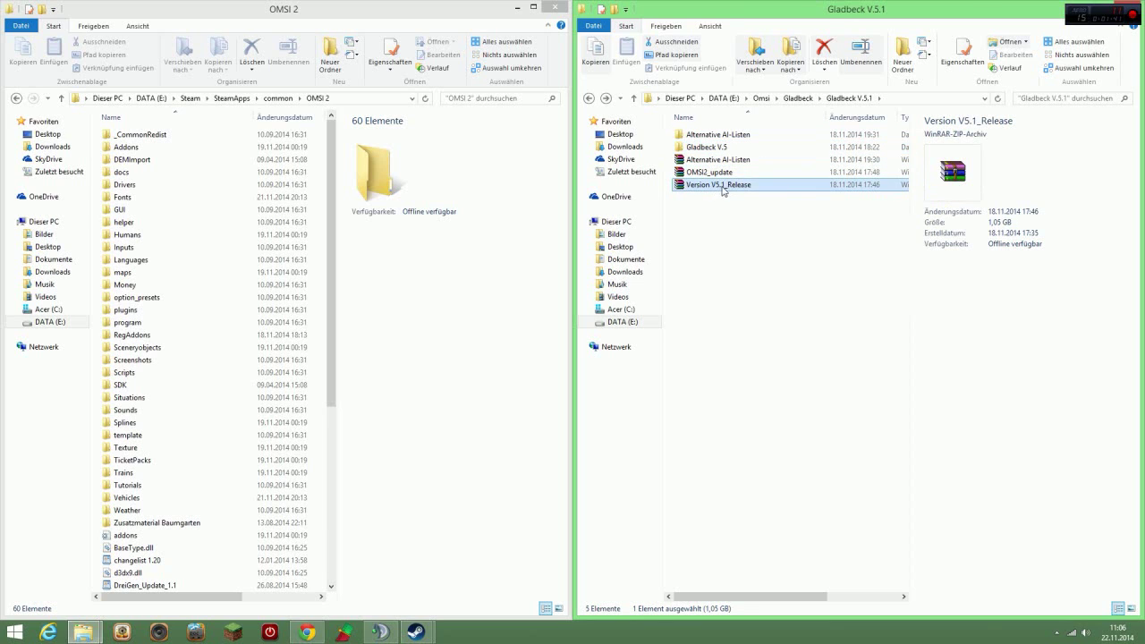
pyautogui.doubleClick(718, 148)
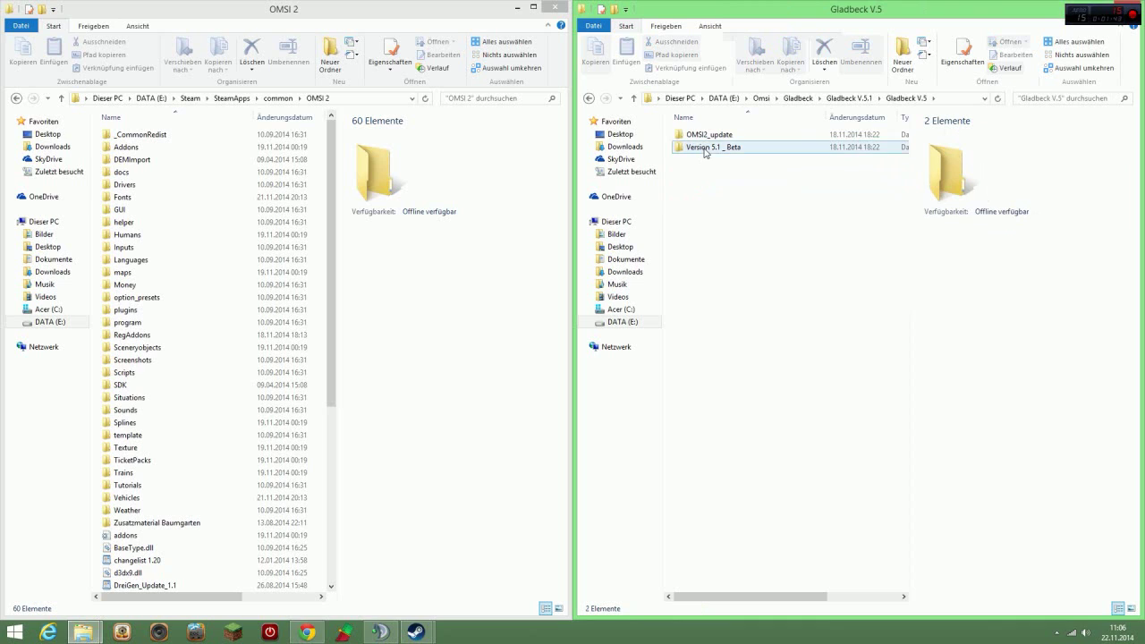
pyautogui.doubleClick(716, 149)
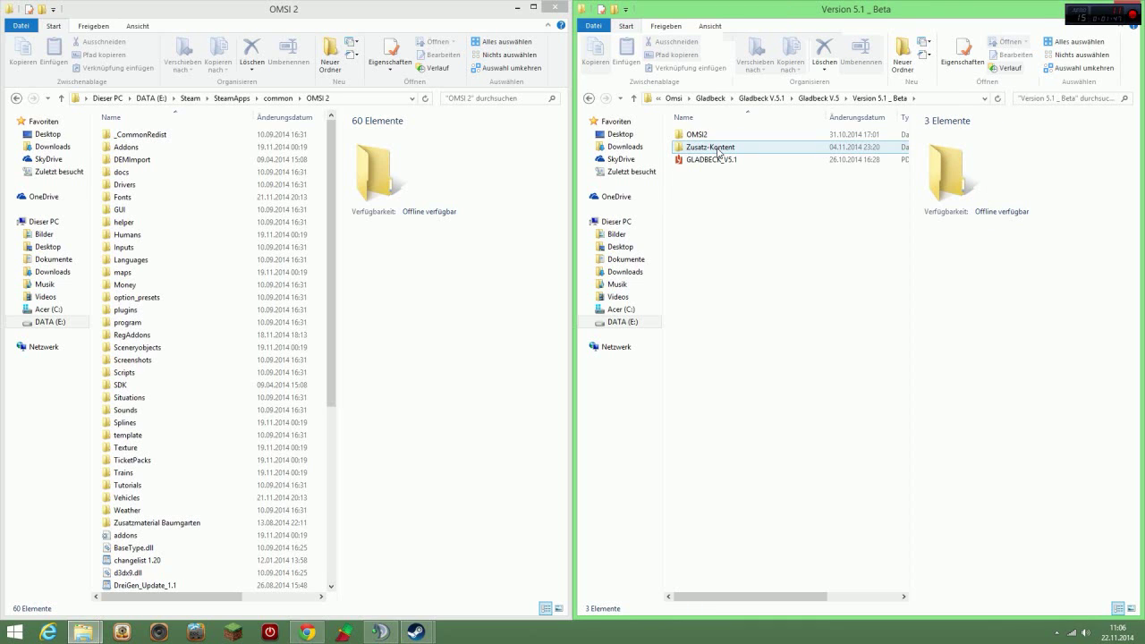
pyautogui.click(720, 160)
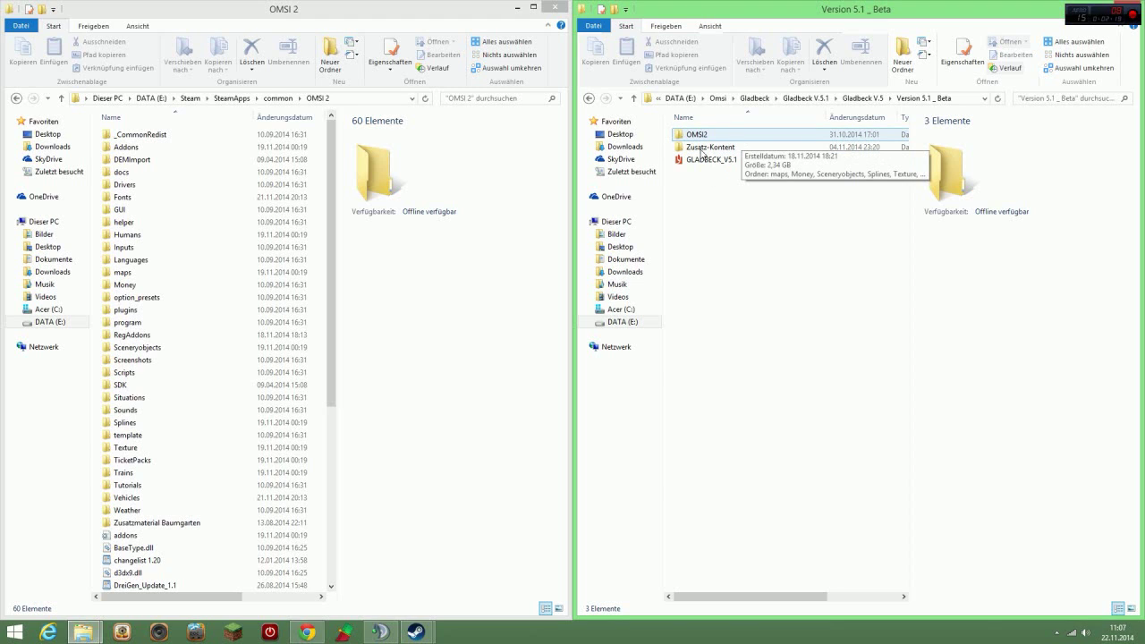
pyautogui.moveTo(330, 159); pyautogui.dragTo(330, 143)
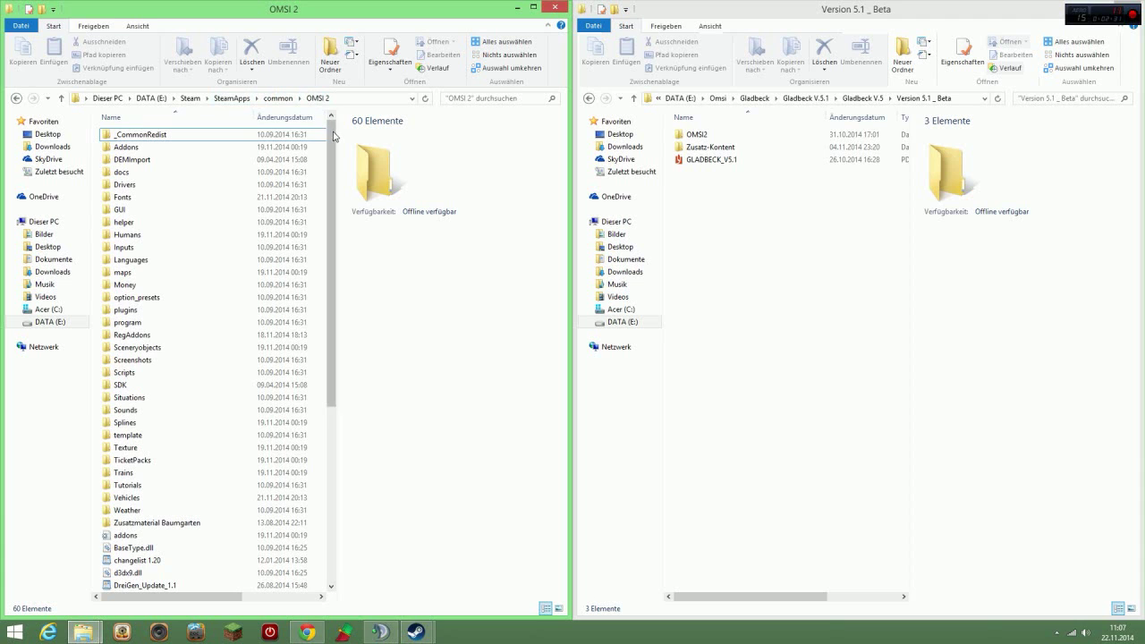
pyautogui.moveTo(333, 140)
pyautogui.mouseDown()
pyautogui.moveTo(373, 379)
pyautogui.moveTo(347, 128)
pyautogui.mouseUp()
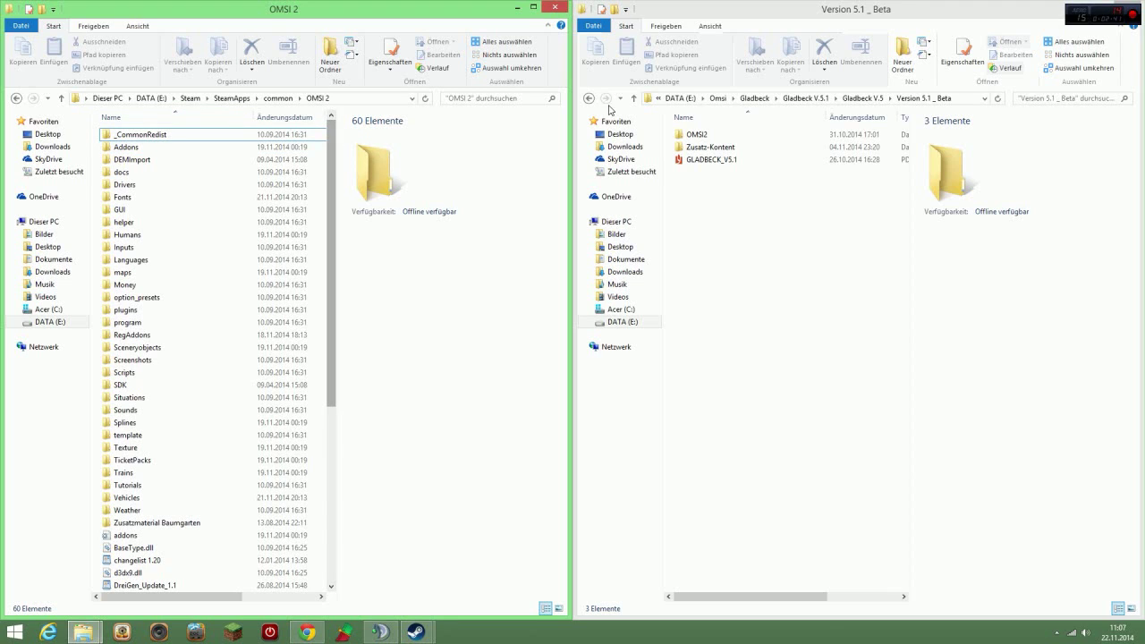
pyautogui.doubleClick(700, 136)
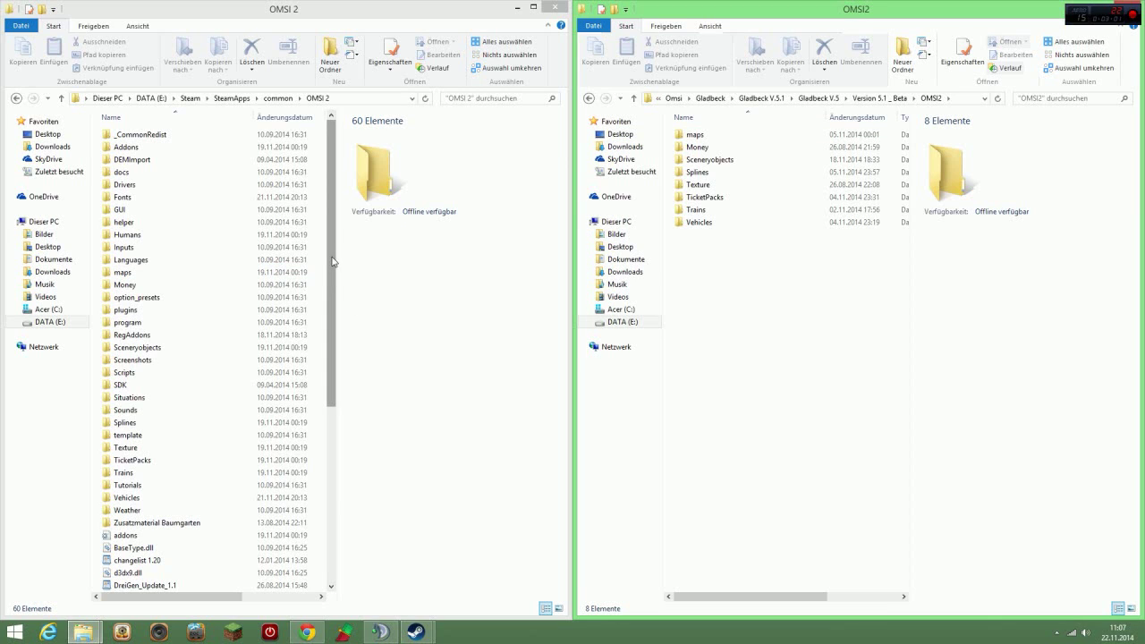
# Compare the Gladbeck folder in the game's maps directory with the package's maps folder, and return both windows to their parent folders.
pyautogui.moveTo(331, 261)
pyautogui.mouseDown()
pyautogui.moveTo(331, 299)
pyautogui.moveTo(333, 262)
pyautogui.mouseUp()
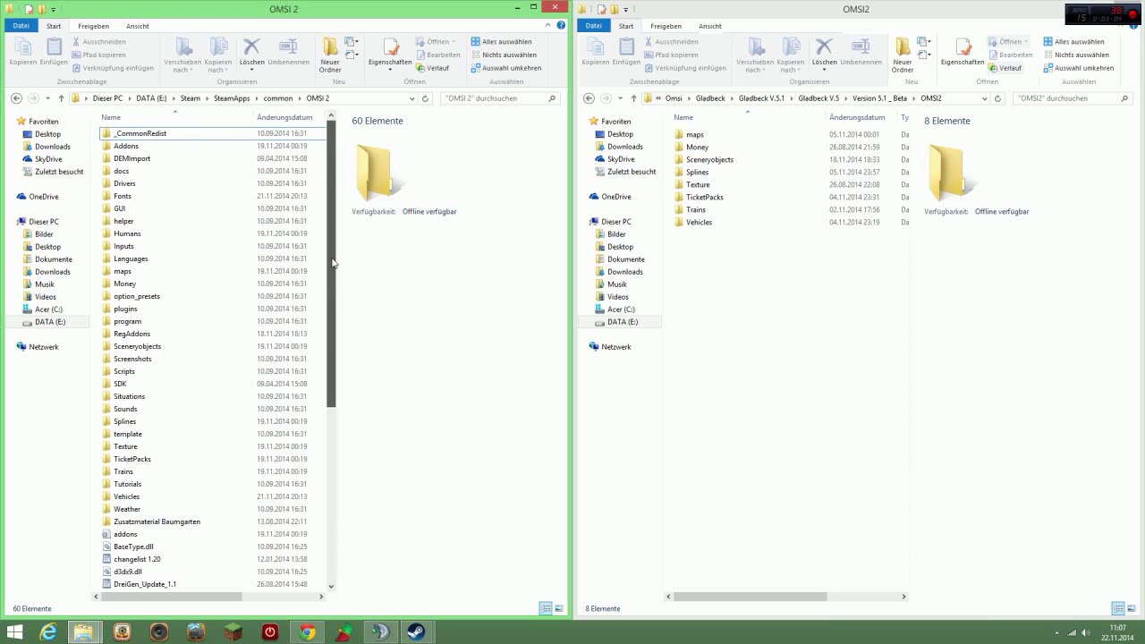
pyautogui.click(124, 271)
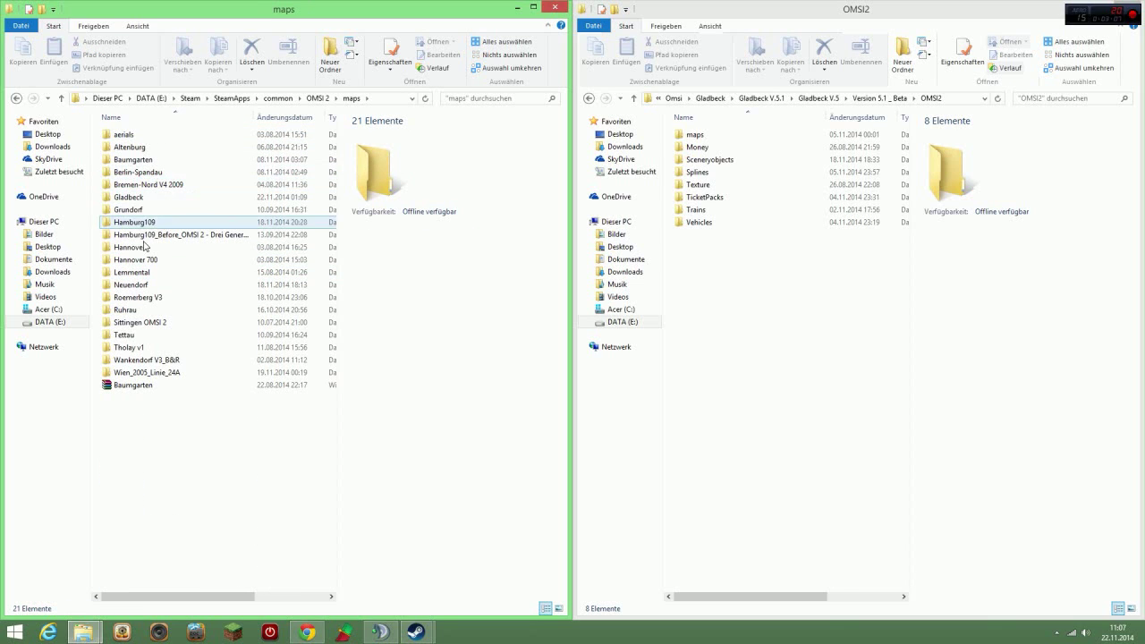
pyautogui.click(134, 201)
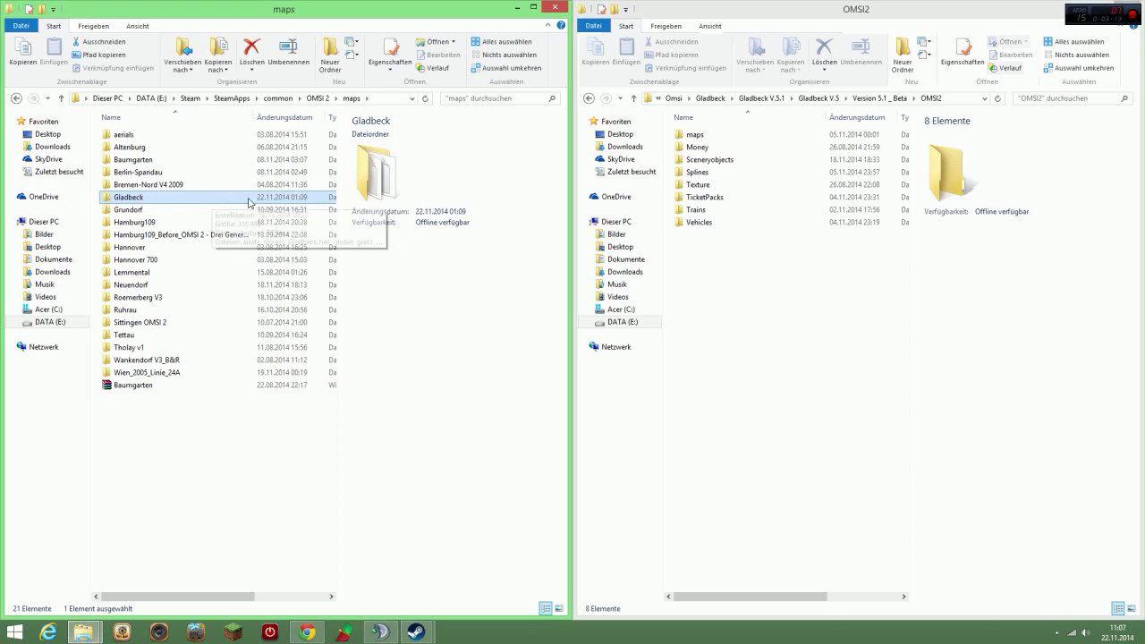
pyautogui.doubleClick(693, 140)
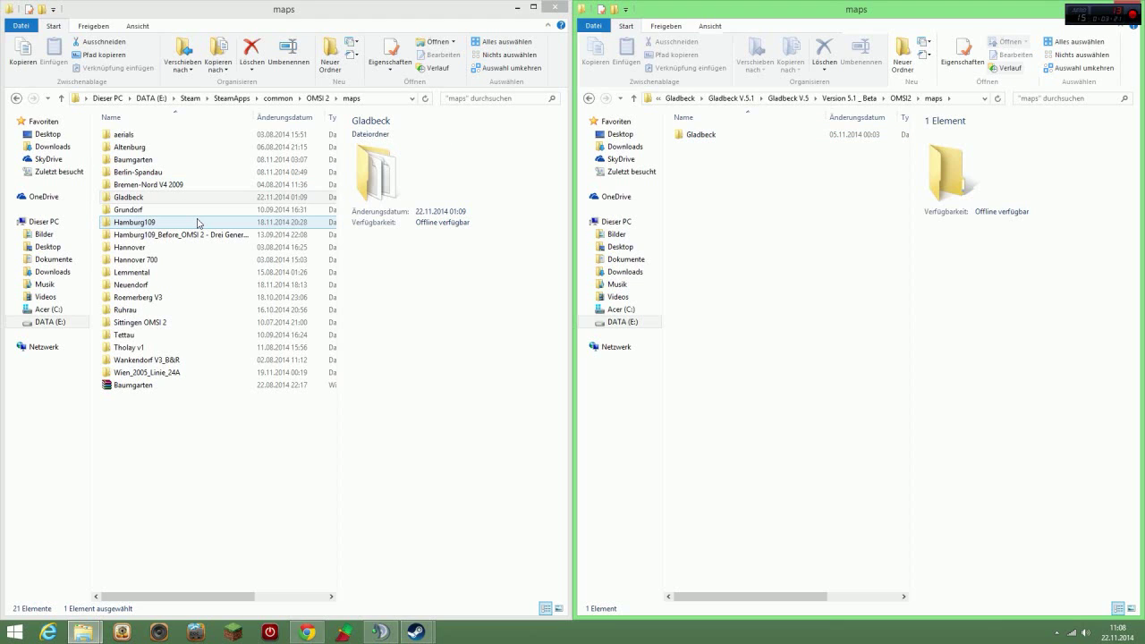
pyautogui.click(162, 199)
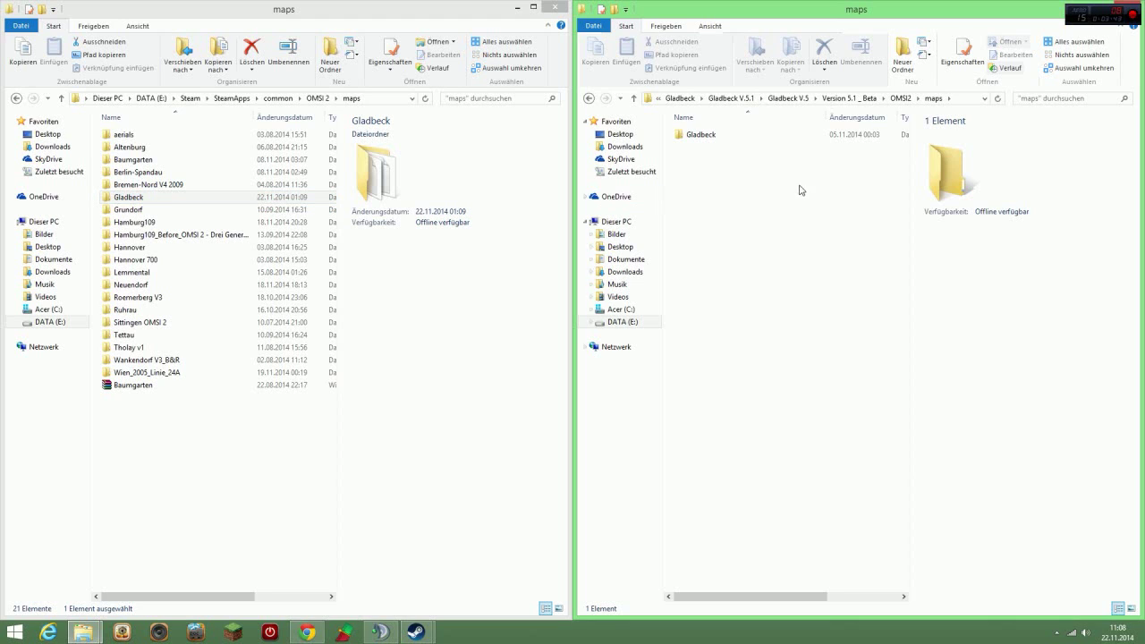
pyautogui.click(588, 98)
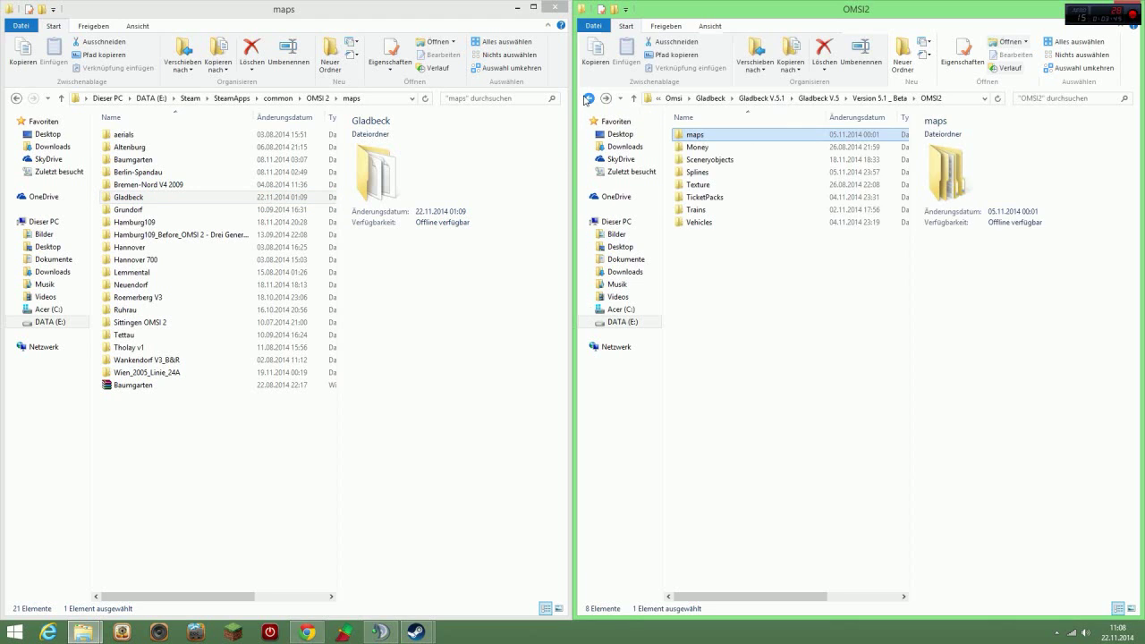
pyautogui.click(15, 104)
pyautogui.click(15, 101)
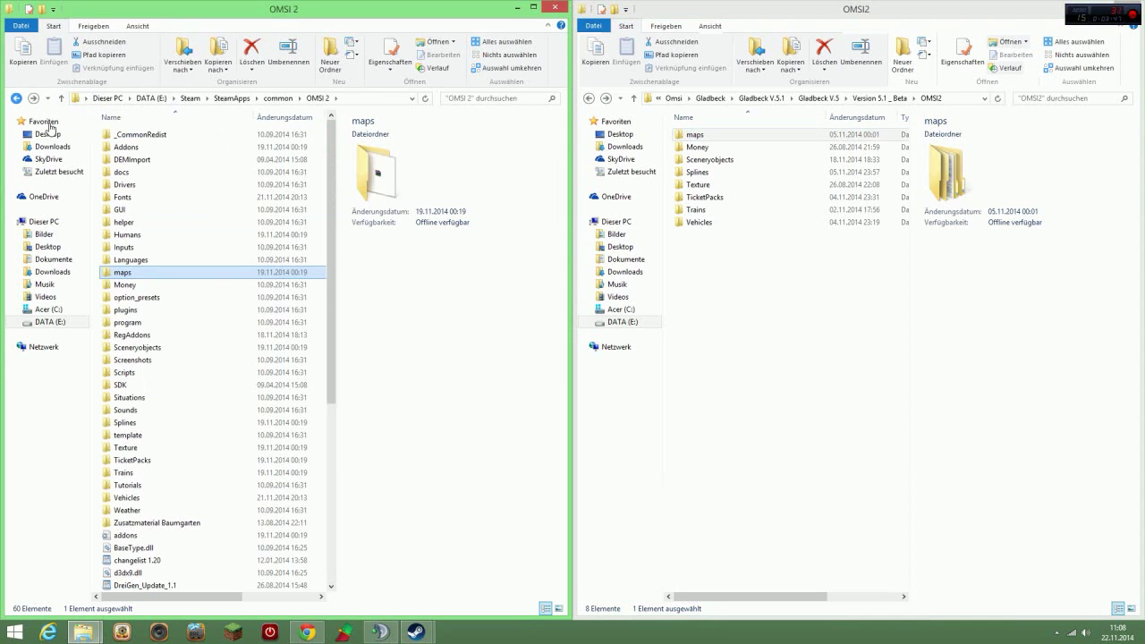
# Open the Money folder in both the package and the OMSI 2 game directory, and inspect the package's Gladbeck_Euro folder.
pyautogui.doubleClick(697, 147)
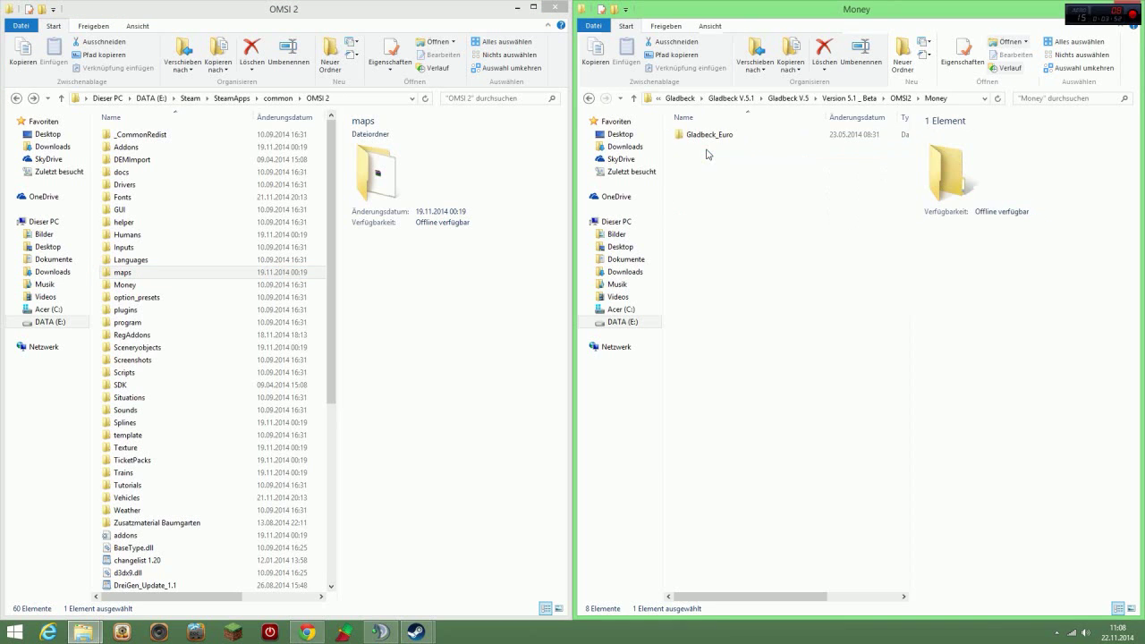
pyautogui.doubleClick(152, 287)
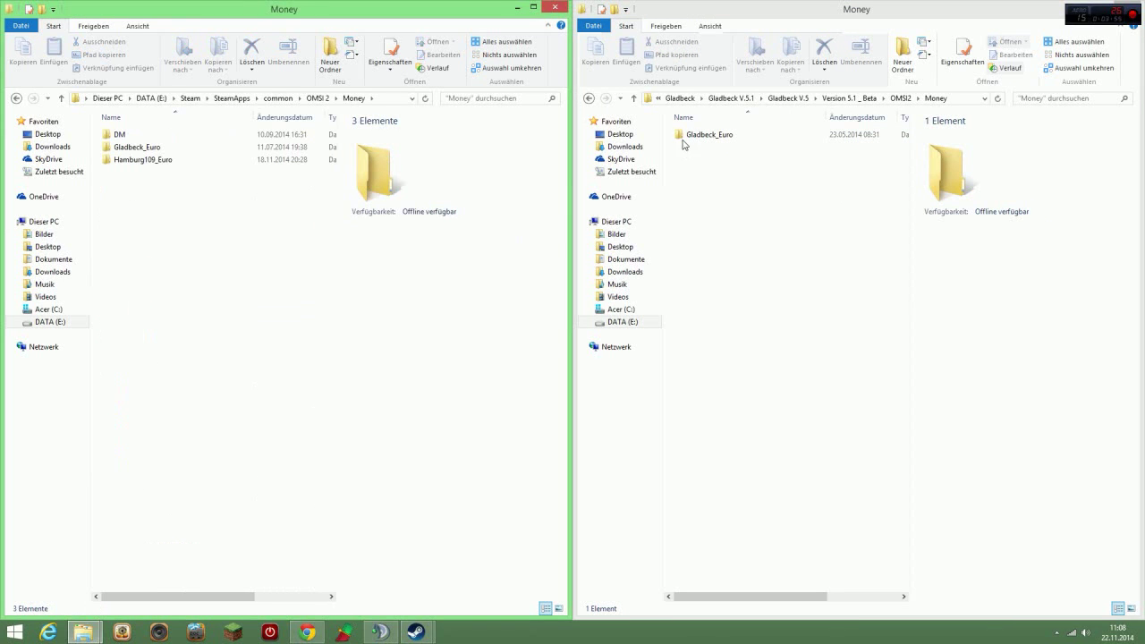
pyautogui.doubleClick(690, 138)
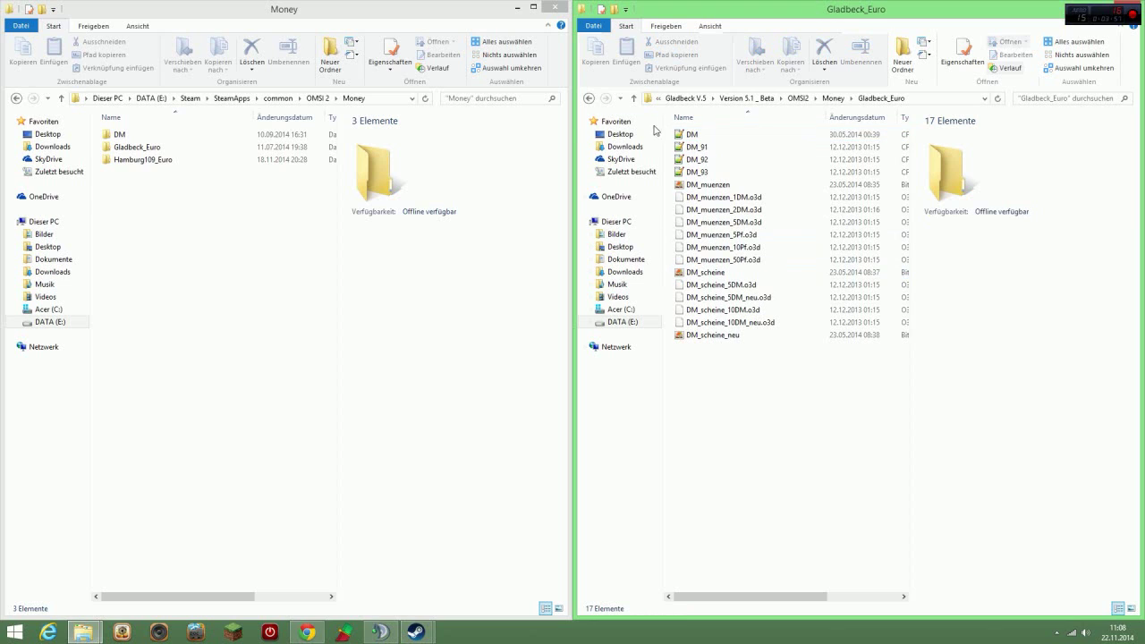
pyautogui.click(591, 98)
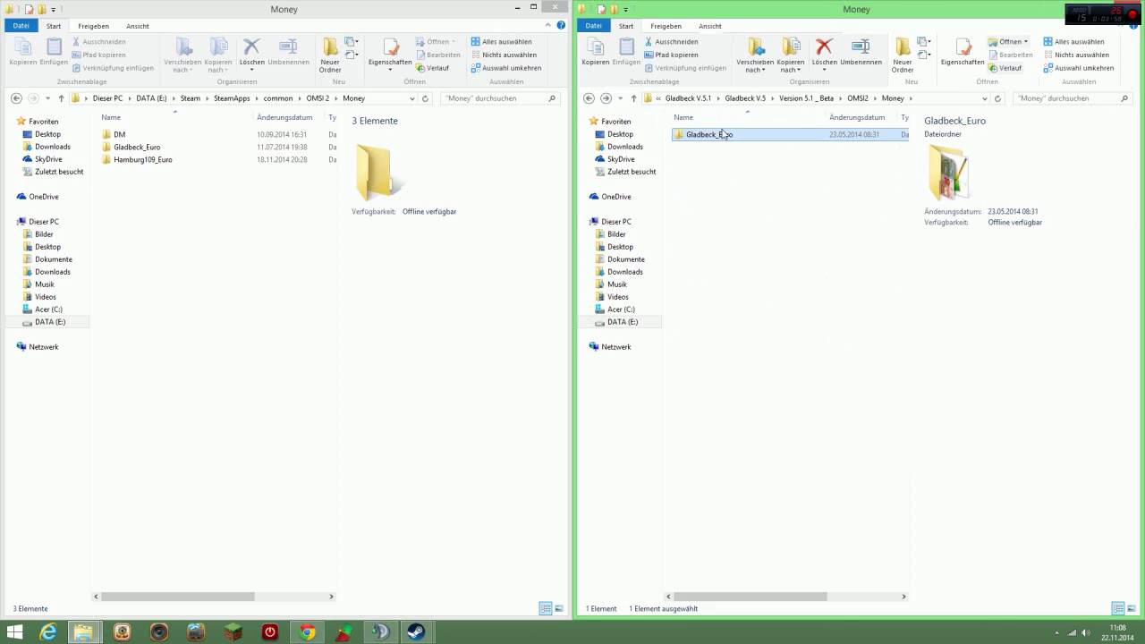
pyautogui.doubleClick(717, 136)
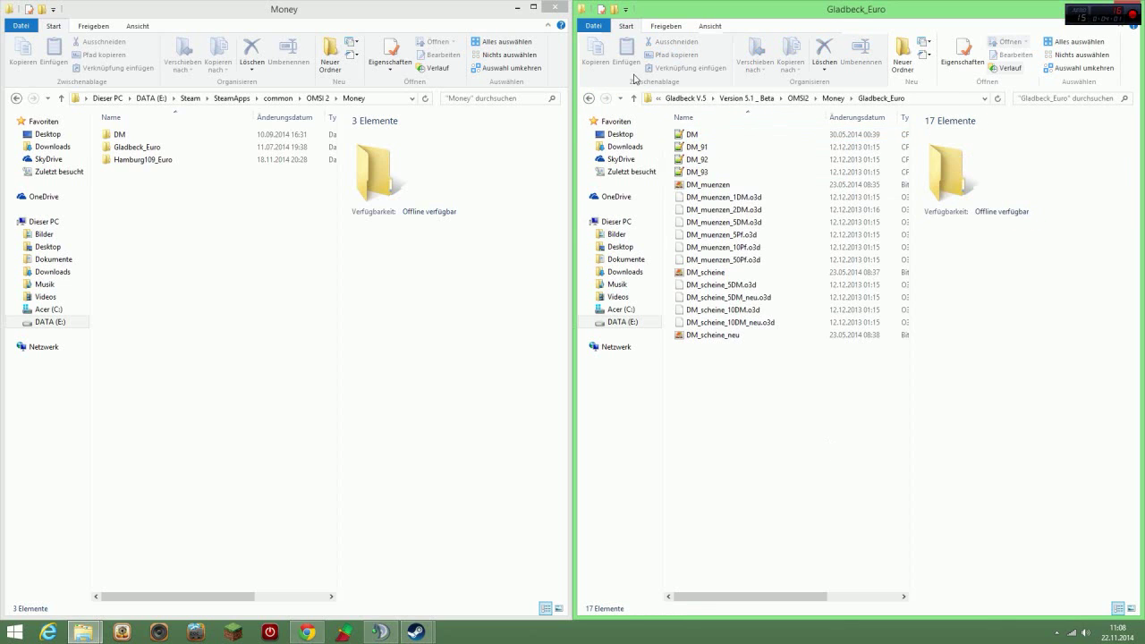
pyautogui.click(589, 98)
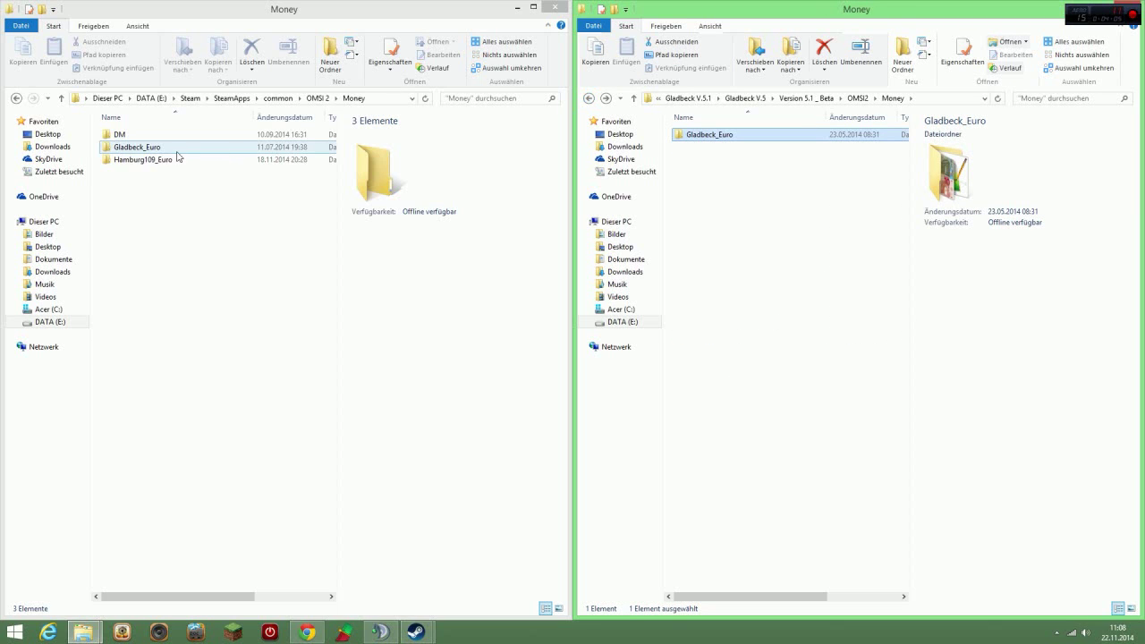
# Copy the package's Gladbeck_Euro folder into the game's Money folder, replacing the existing files.
pyautogui.moveTo(729, 140)
pyautogui.mouseDown()
pyautogui.moveTo(233, 289)
pyautogui.moveTo(850, 188)
pyautogui.moveTo(747, 159)
pyautogui.moveTo(744, 144)
pyautogui.mouseUp()
pyautogui.rightClick(742, 143)
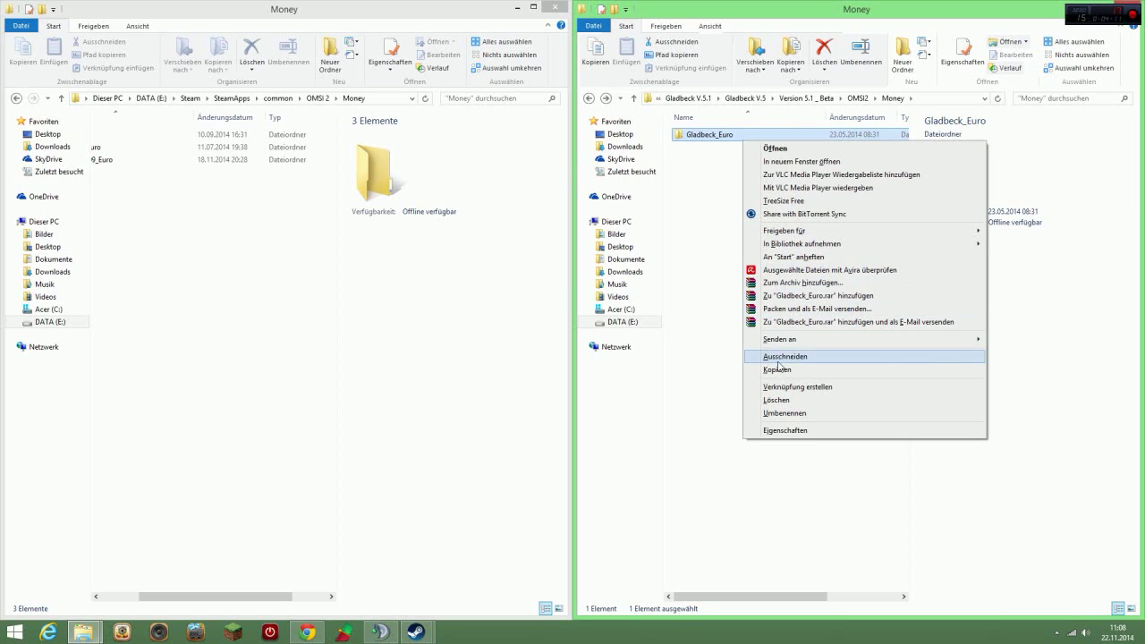
pyautogui.click(778, 369)
pyautogui.rightClick(293, 353)
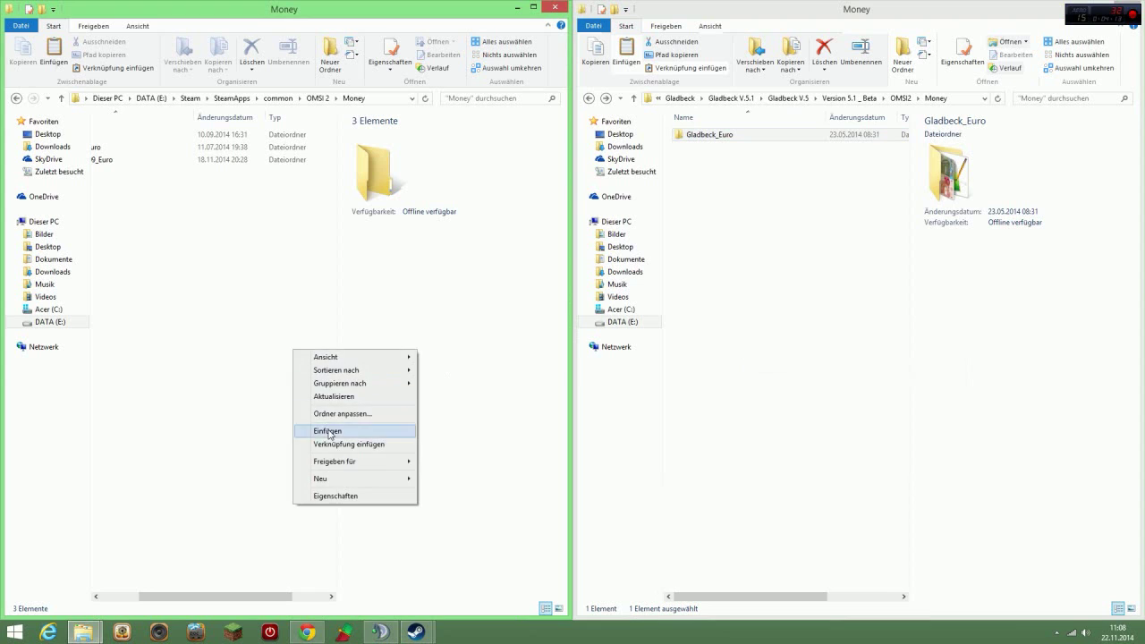
pyautogui.click(327, 433)
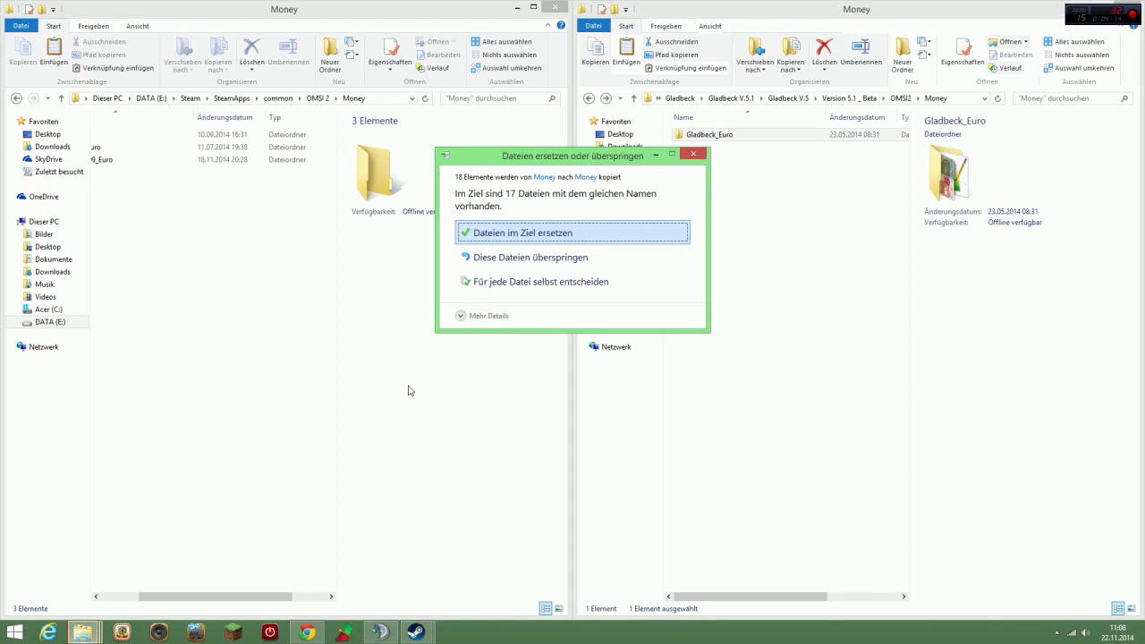
pyautogui.click(511, 233)
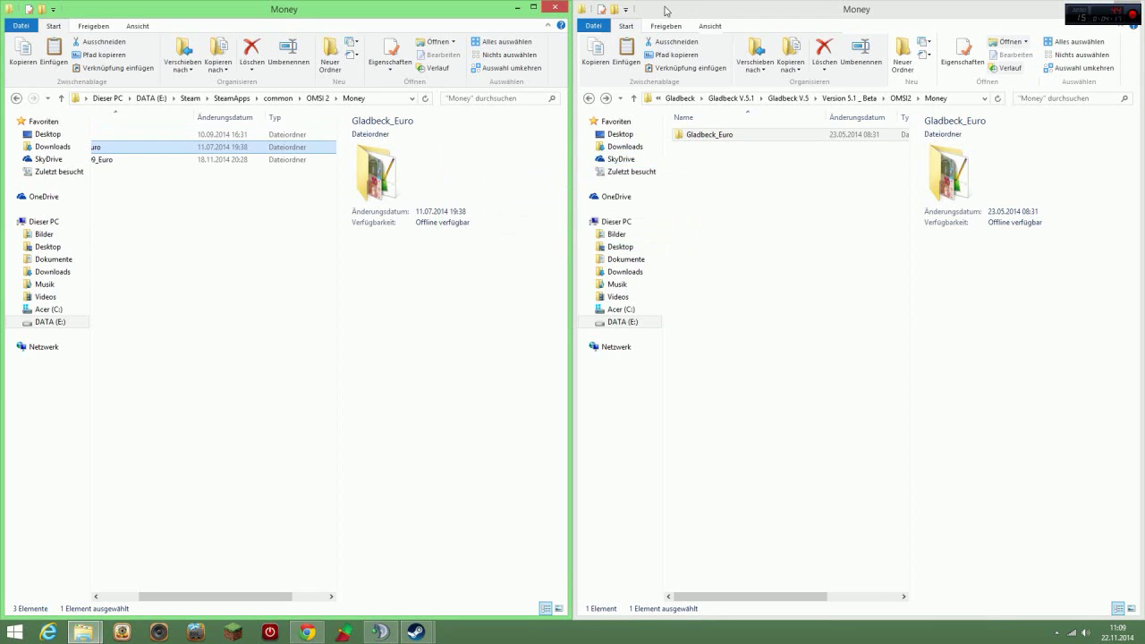
# Return both windows to their parent folders and delete the DavidM-Objekte folder from the package's Sceneryobjects folder.
pyautogui.click(17, 98)
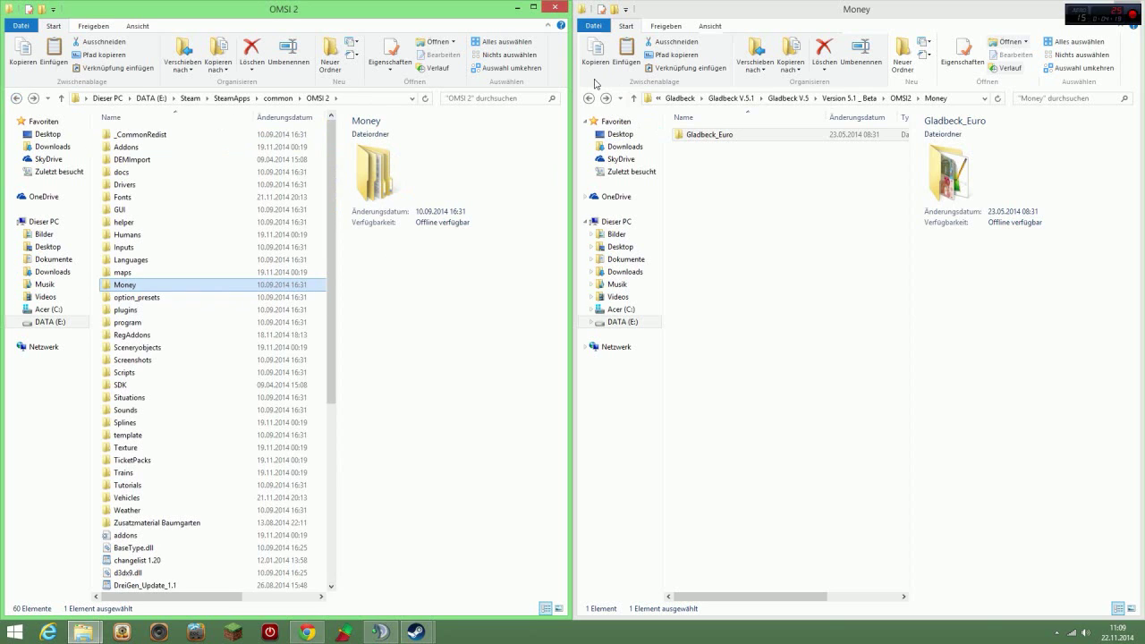
pyautogui.click(588, 99)
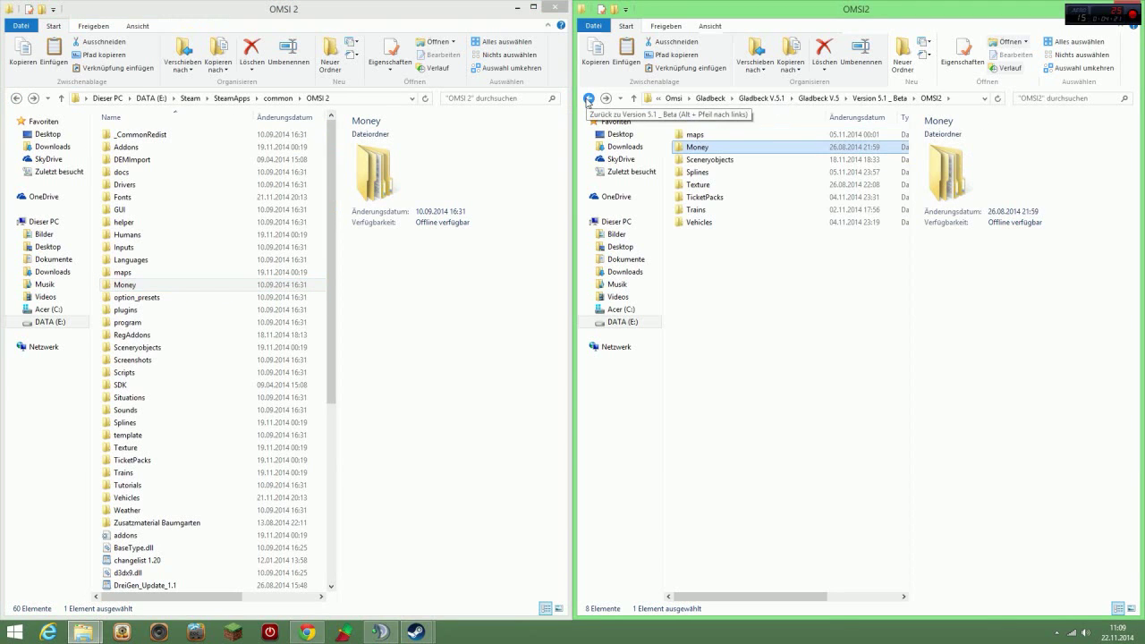
pyautogui.doubleClick(710, 161)
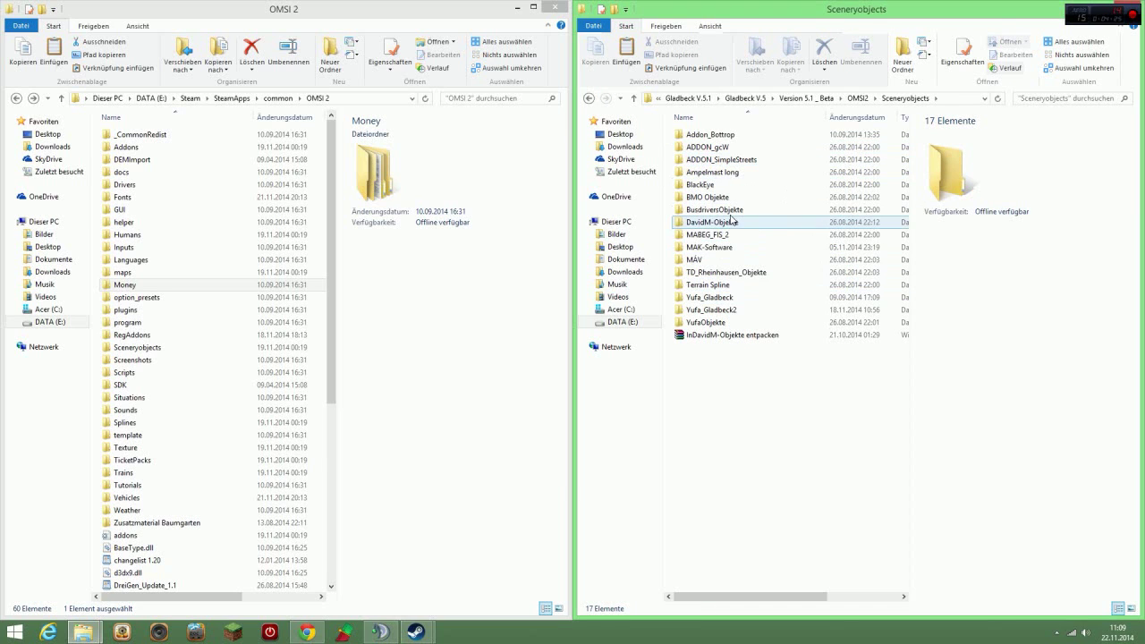
pyautogui.rightClick(736, 227)
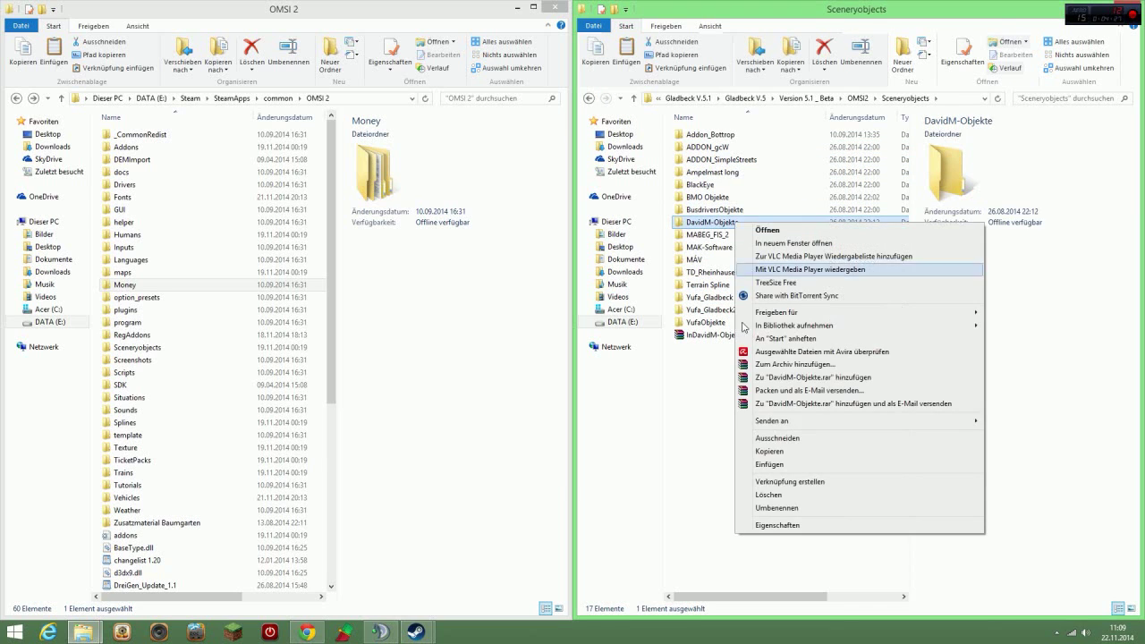
pyautogui.click(771, 496)
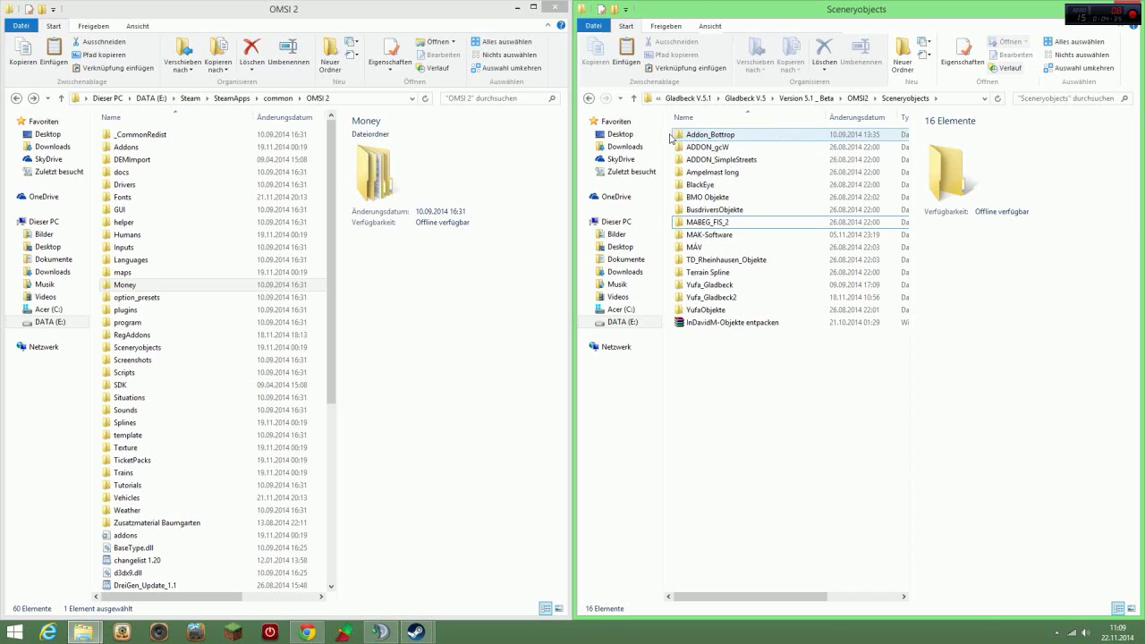
# Open the game's Sceneryobjects folder beside the package's scenery folders, and inspect the DavidM-Objekte folder in it.
pyautogui.moveTo(664, 128); pyautogui.dragTo(703, 313)
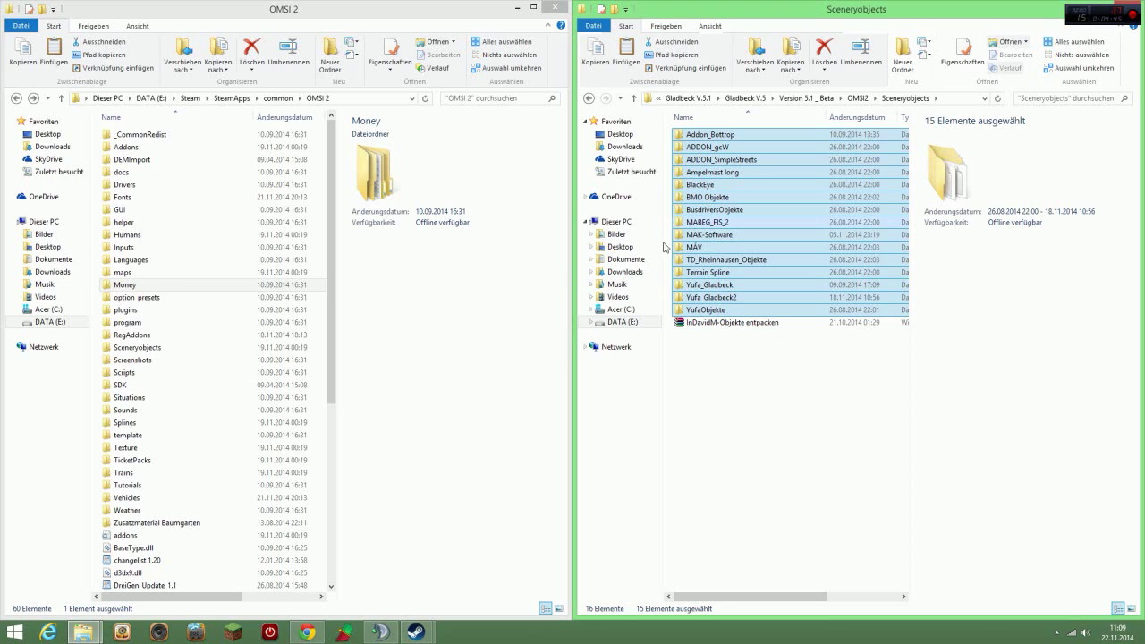
pyautogui.doubleClick(136, 349)
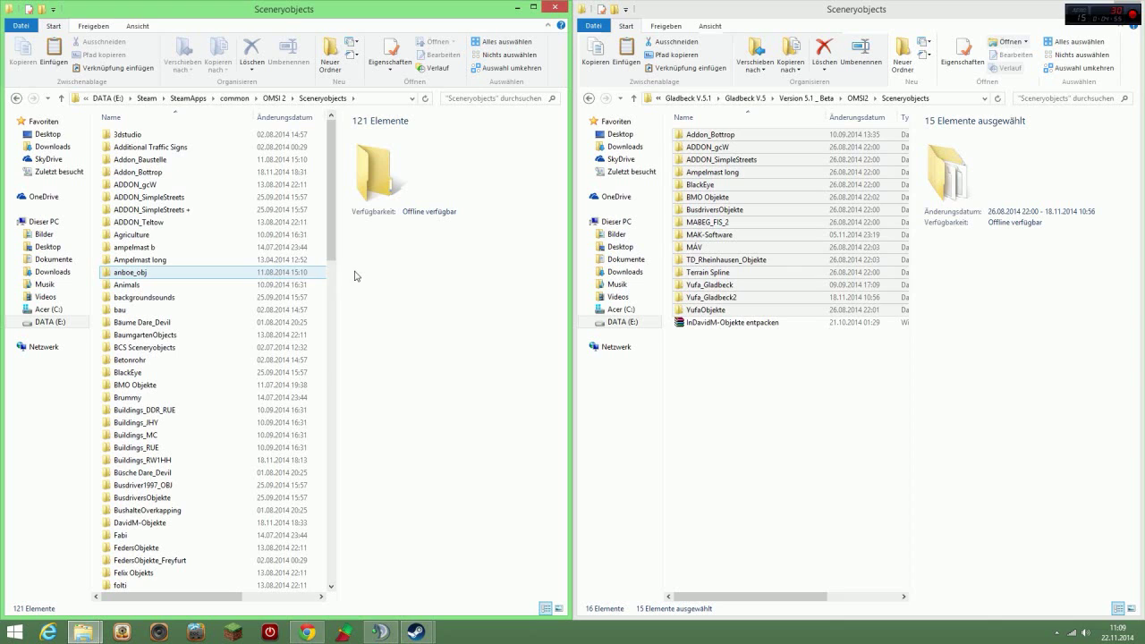
pyautogui.click(715, 372)
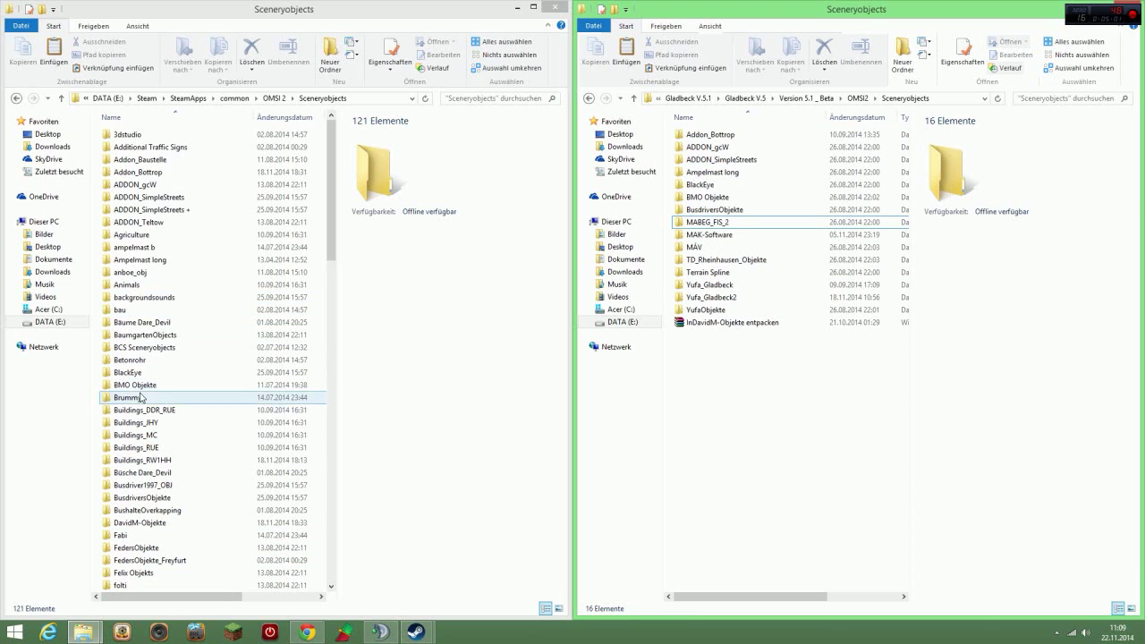
pyautogui.click(139, 524)
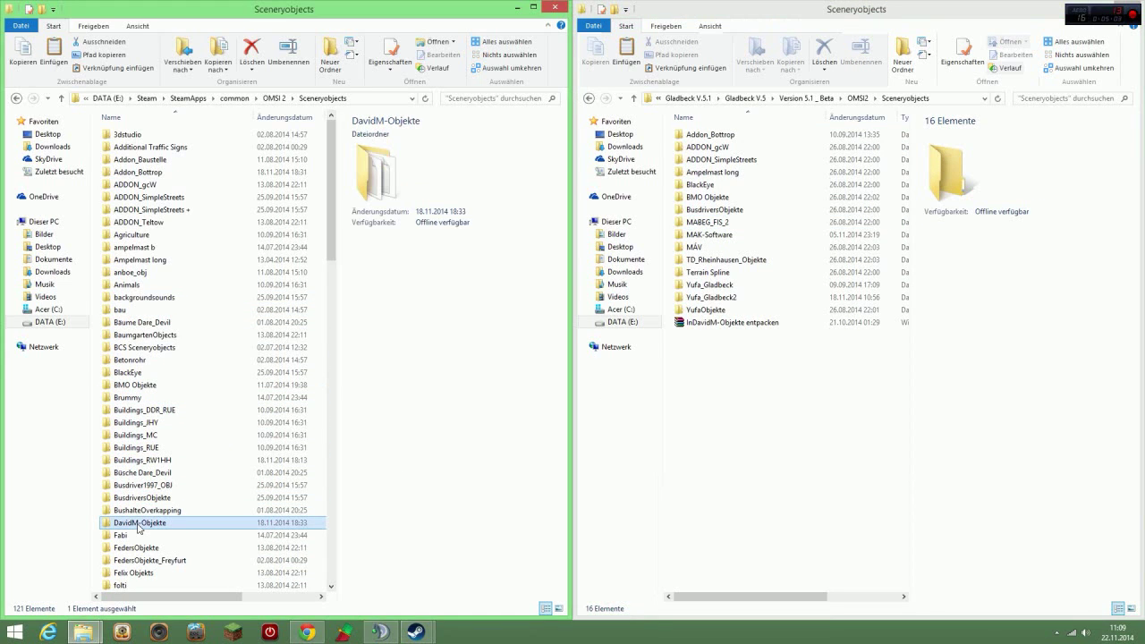
pyautogui.doubleClick(179, 524)
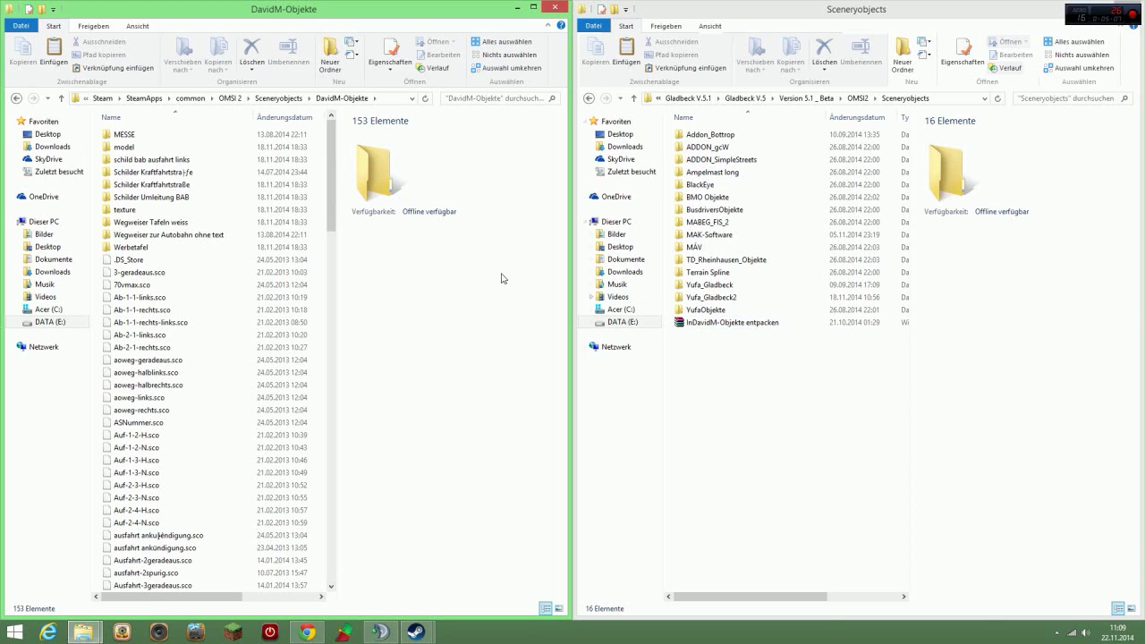
pyautogui.click(18, 99)
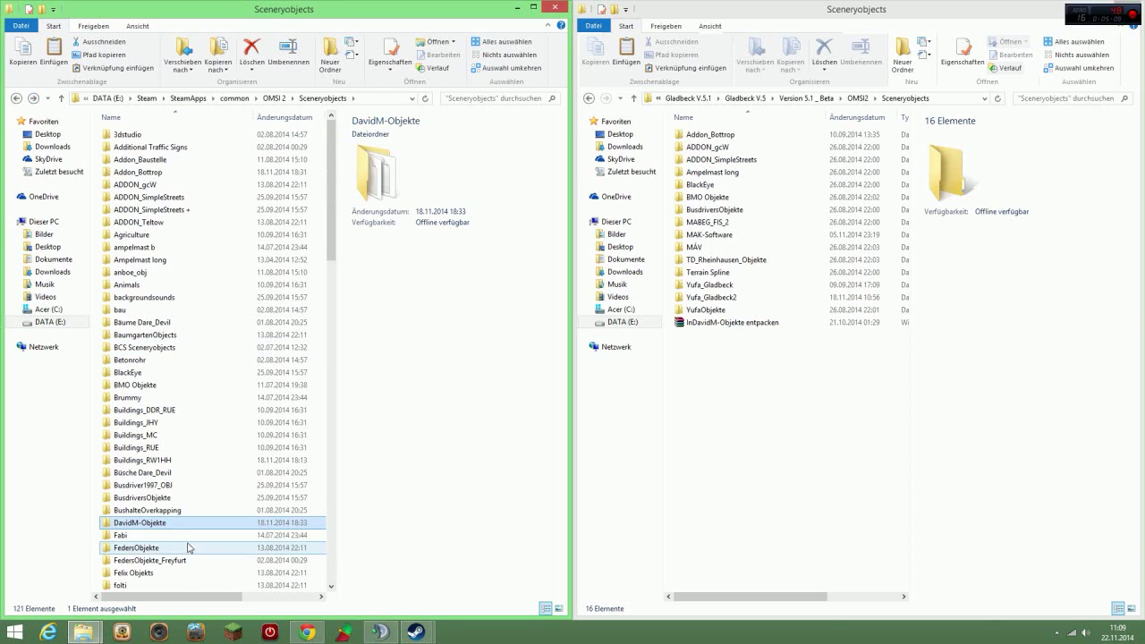
# Extract the InDavidM-Objekte entpacken archive into a folder of the same name in the package's Sceneryobjects folder.
pyautogui.rightClick(722, 323)
pyautogui.click(746, 341)
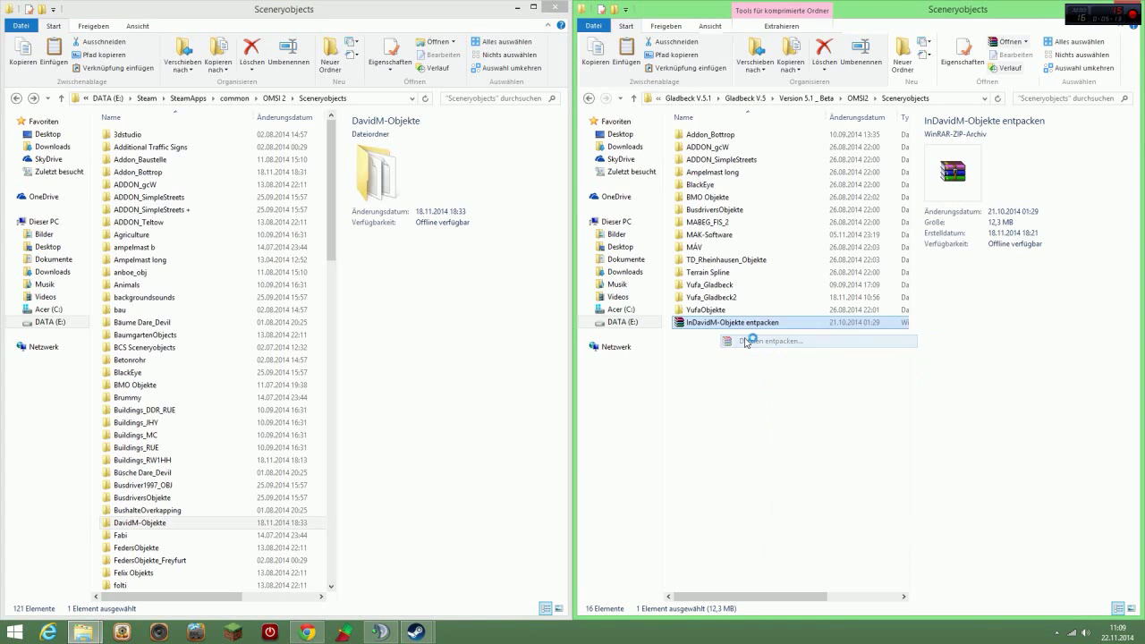
pyautogui.click(637, 437)
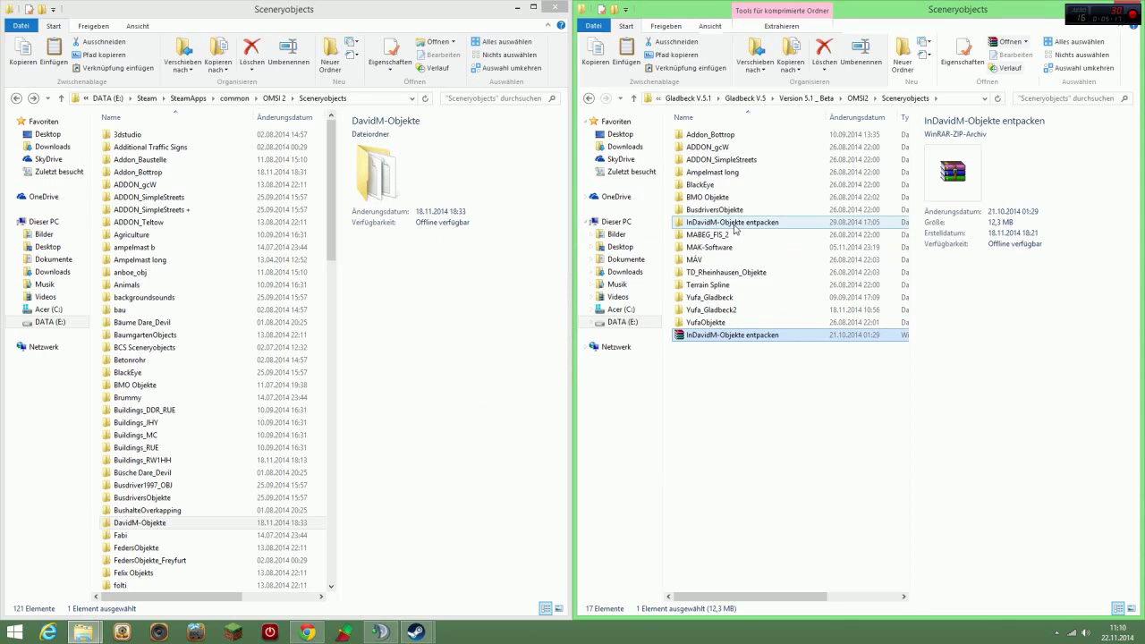
# Compare the extracted InDavidM-Objekte entpacken folder with the game's DavidM-Objekte folder, and return both windows to their OMSI 2 folders.
pyautogui.doubleClick(735, 228)
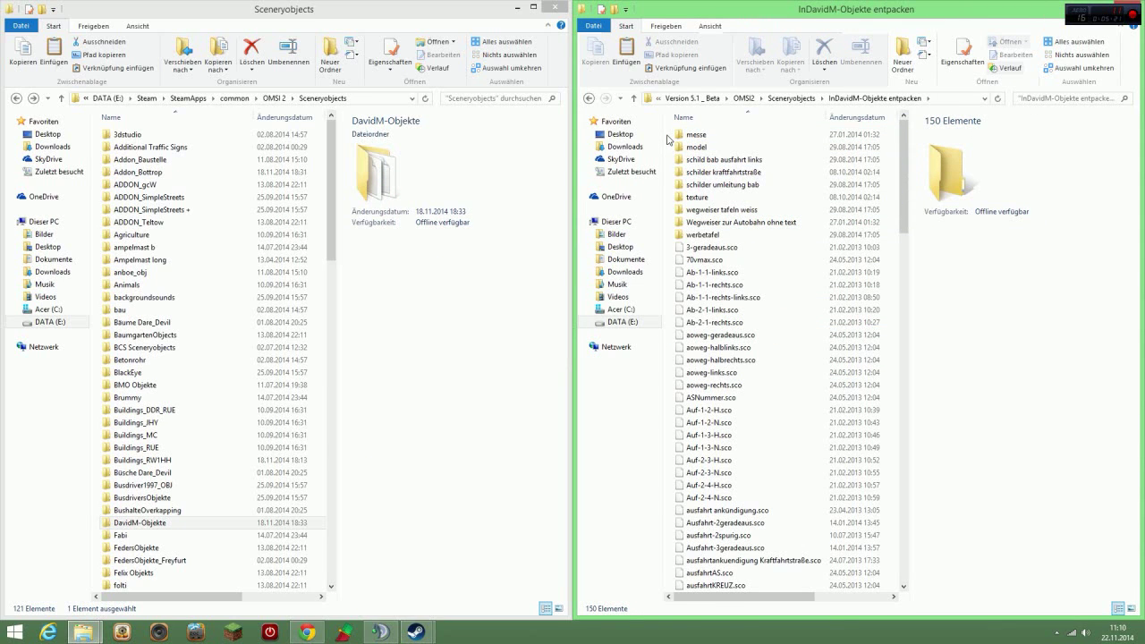
pyautogui.doubleClick(117, 525)
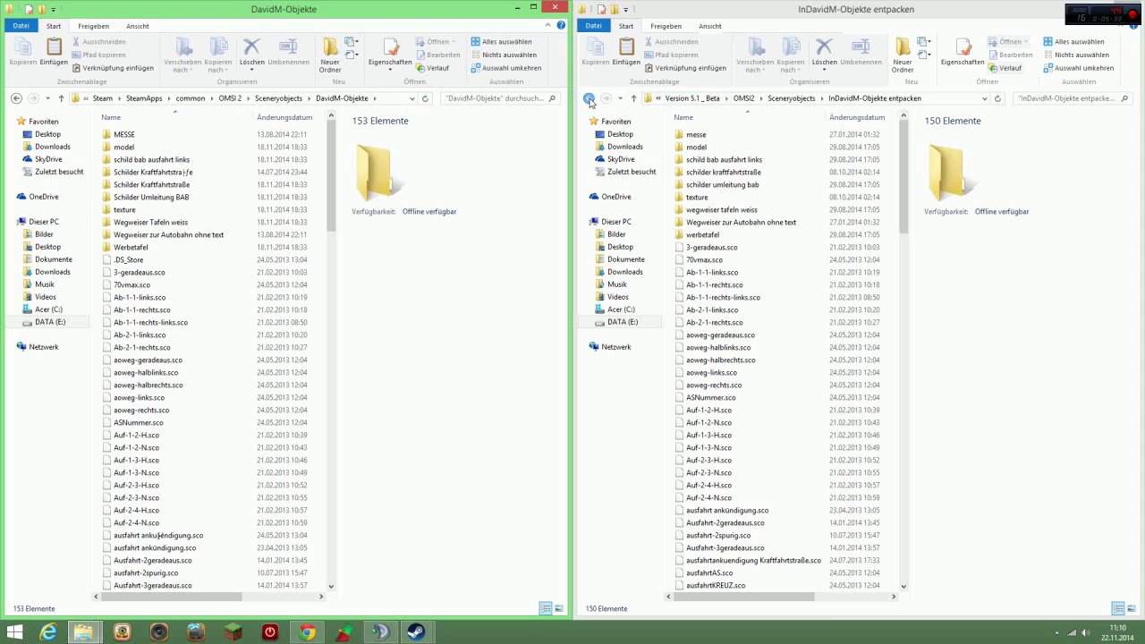
pyautogui.click(588, 98)
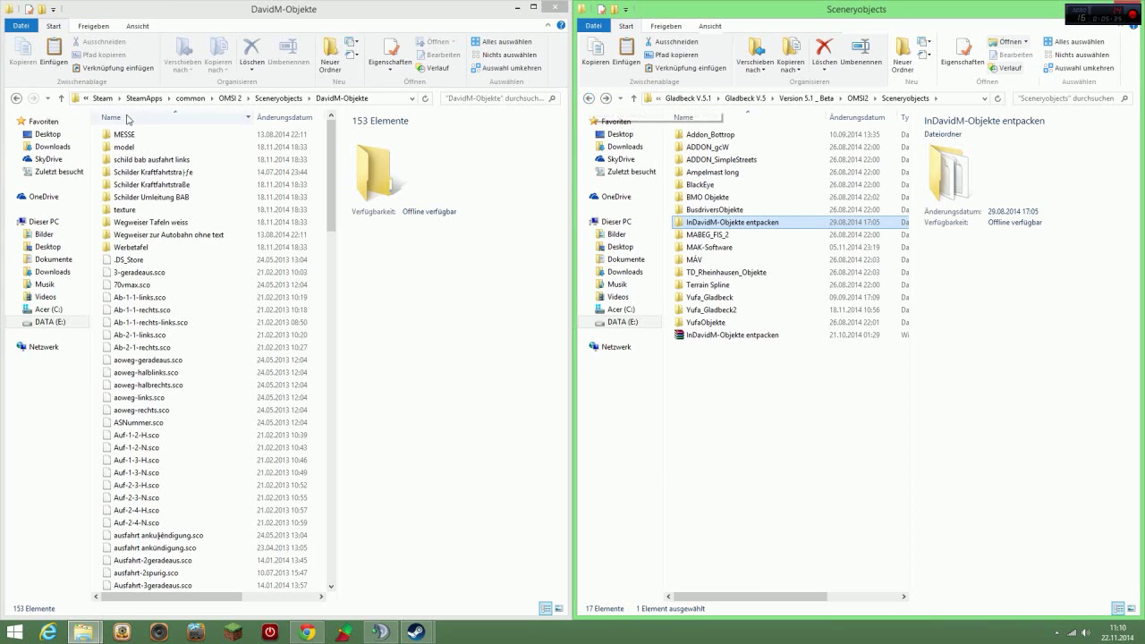
pyautogui.click(16, 99)
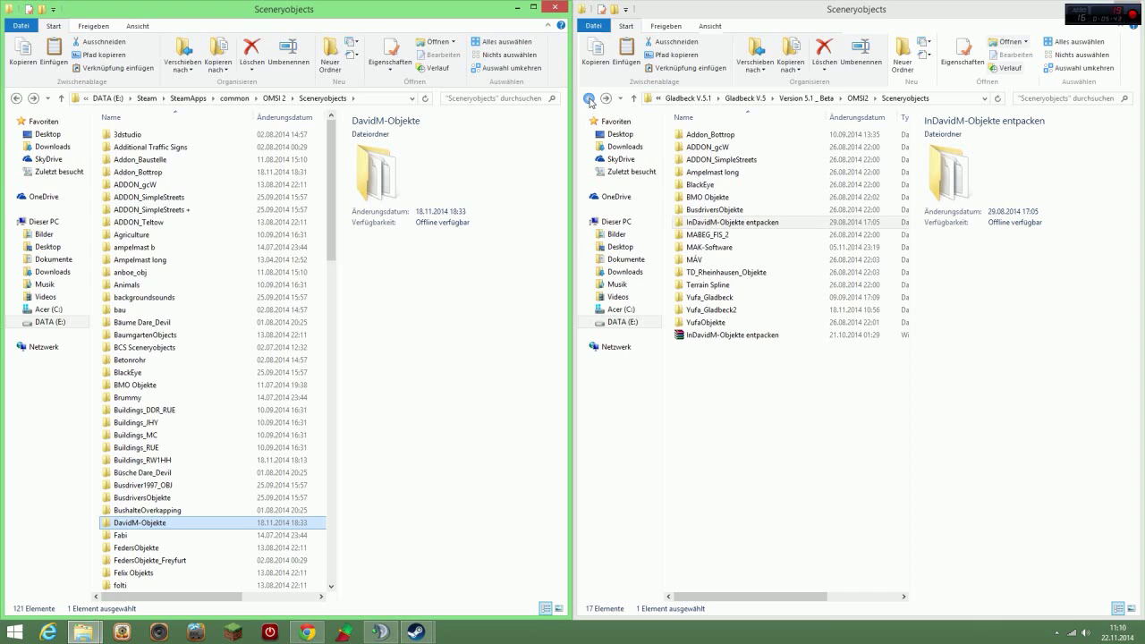
pyautogui.click(588, 99)
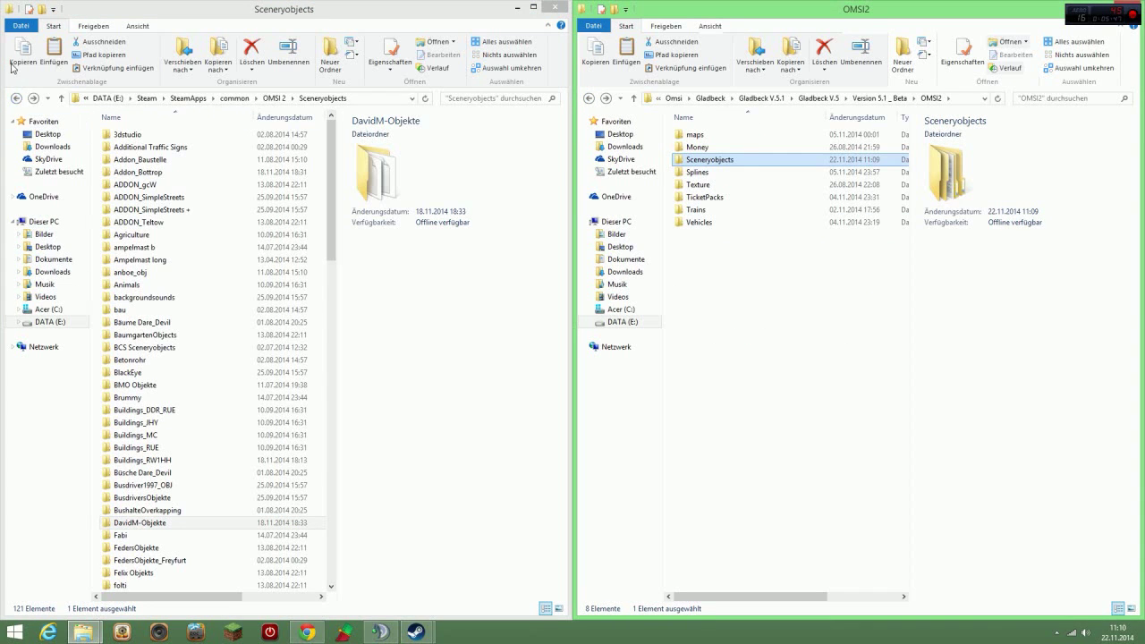
pyautogui.click(16, 98)
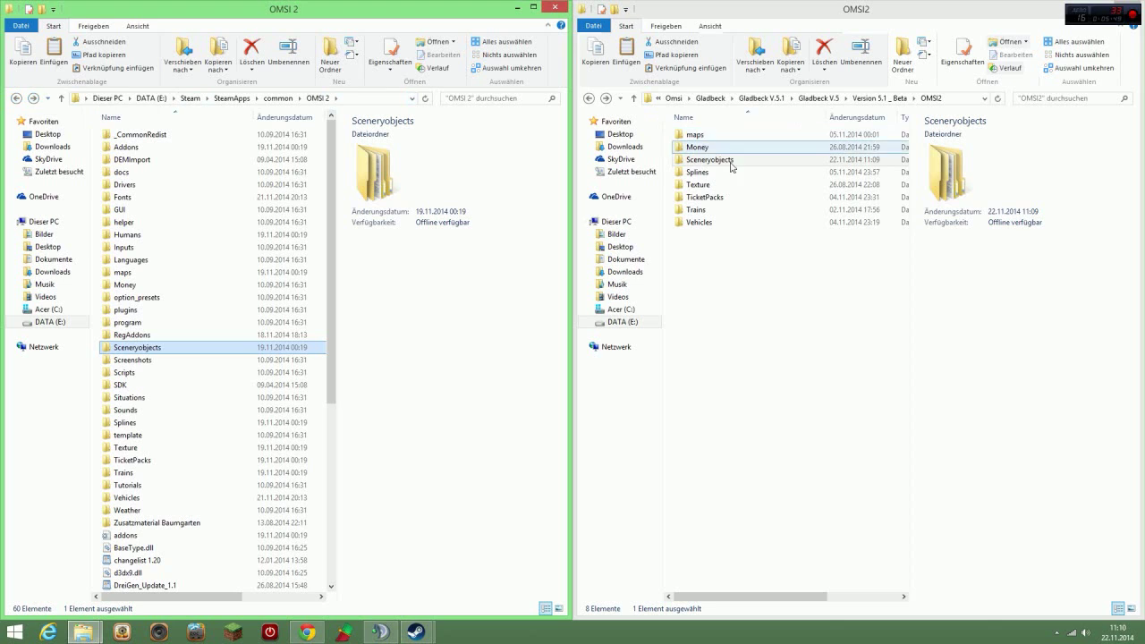
# Open the package's Splines folder and delete the Tomdresden folder from it.
pyautogui.doubleClick(700, 173)
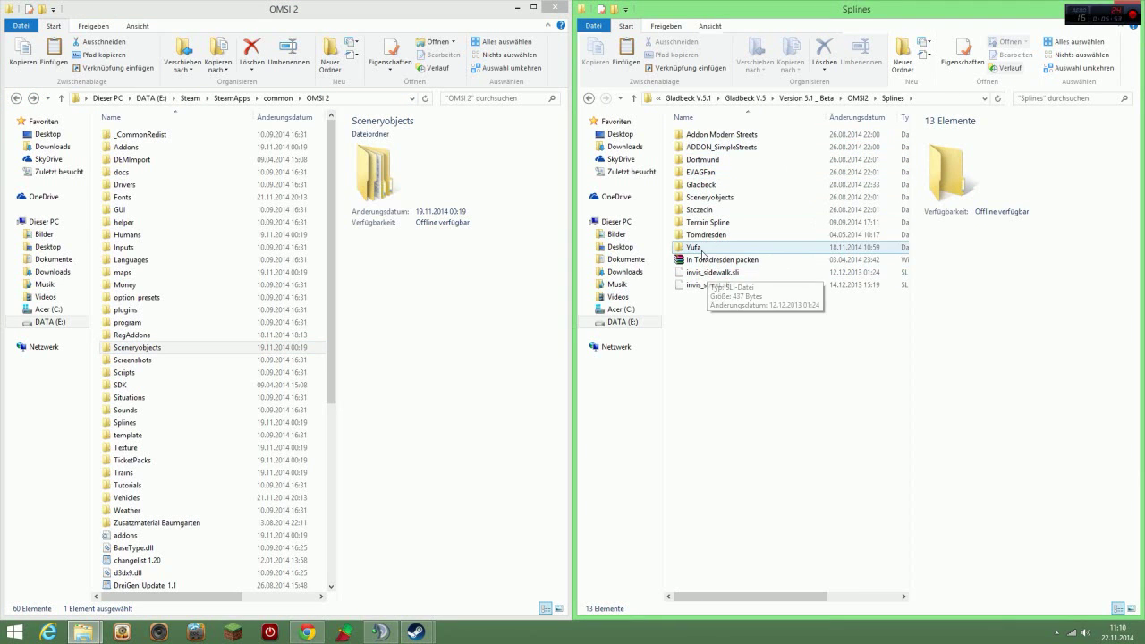
pyautogui.rightClick(702, 234)
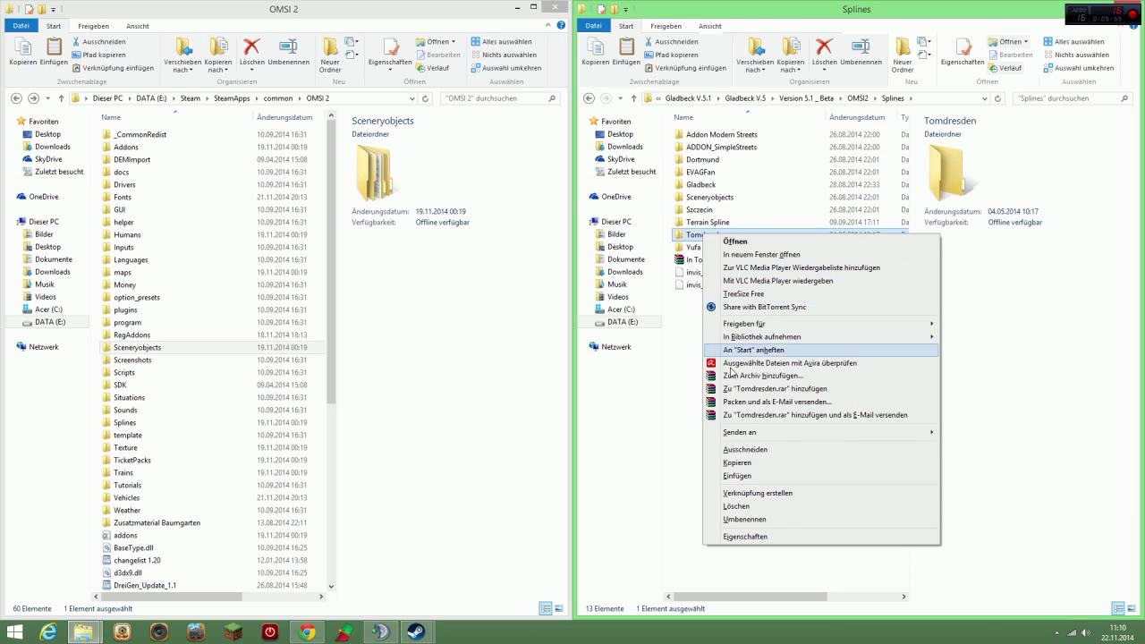
pyautogui.click(742, 507)
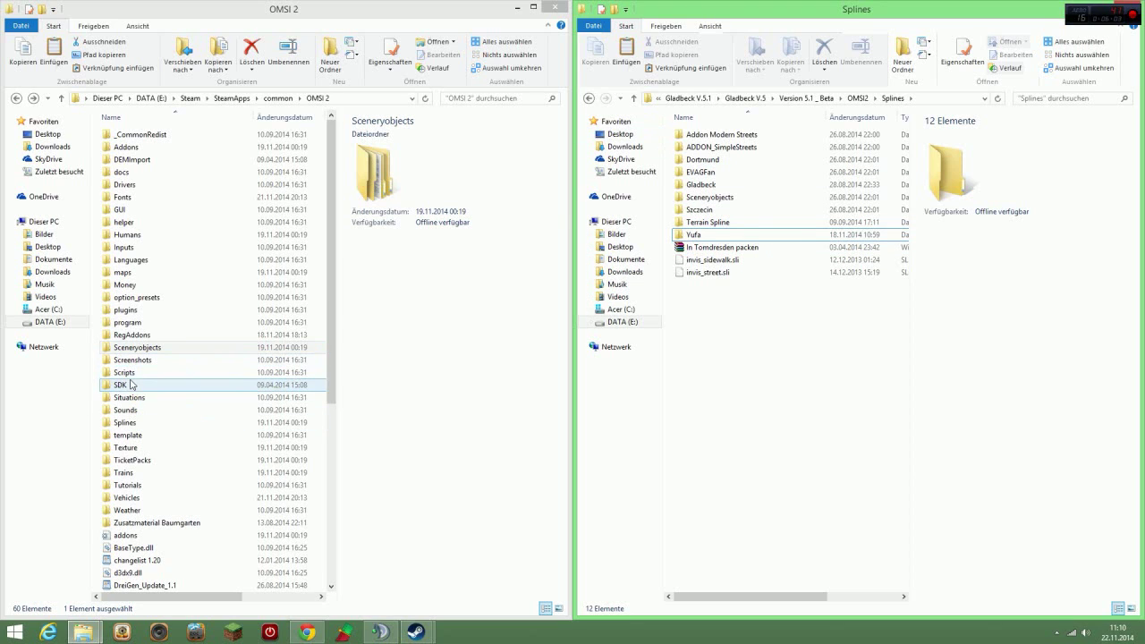
# Open the game's Splines folder and copy all nine folders, Addon Modern Streets through Yufa, from the package's Splines folder.
pyautogui.click(154, 425)
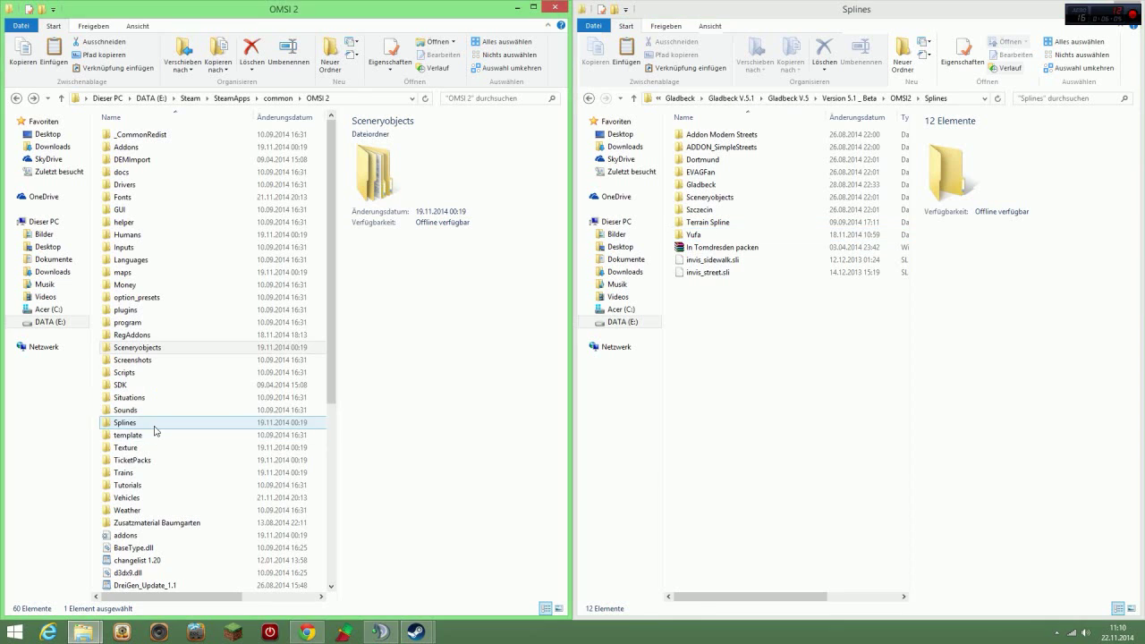
pyautogui.doubleClick(154, 428)
pyautogui.click(668, 134)
pyautogui.moveTo(668, 134); pyautogui.dragTo(701, 228)
pyautogui.click(660, 137)
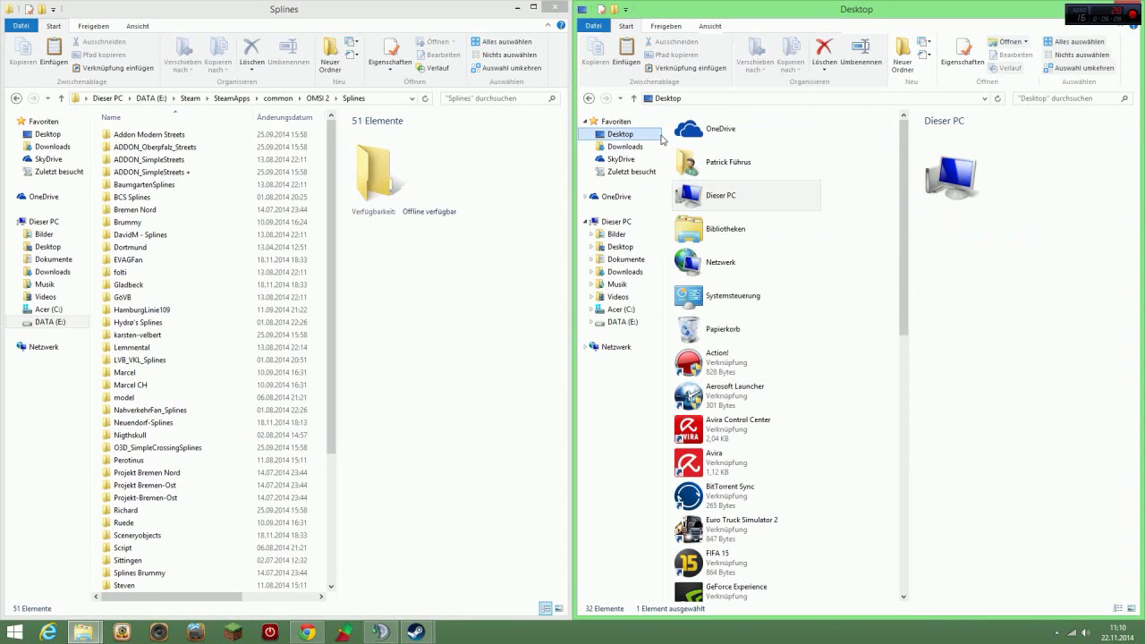
pyautogui.hotkey('alt', 'Left')
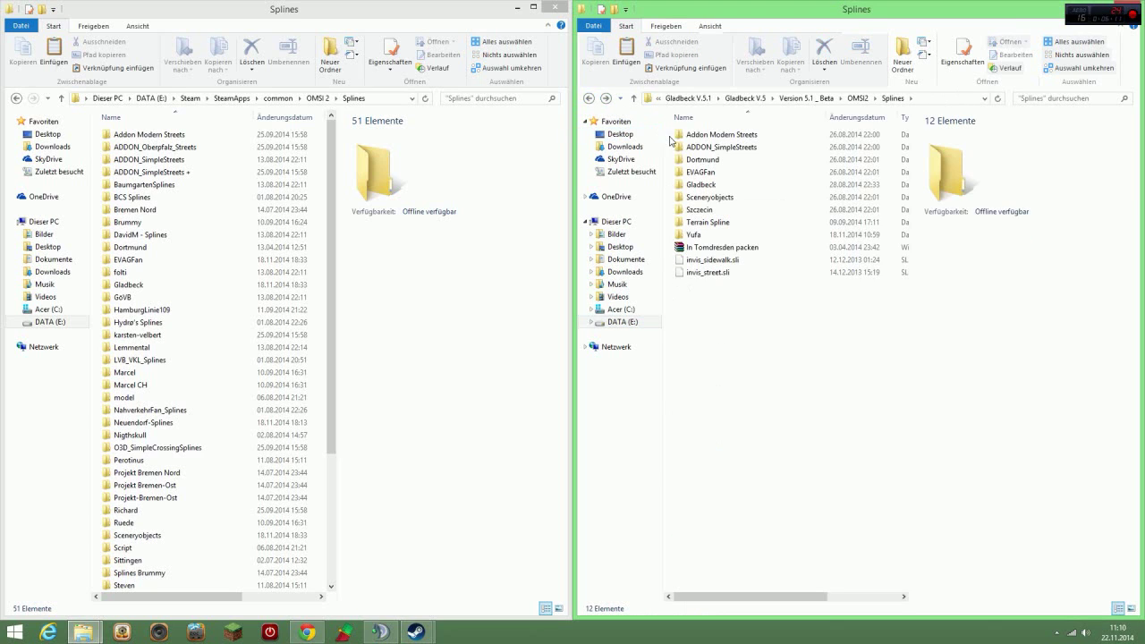
pyautogui.moveTo(670, 139); pyautogui.dragTo(717, 235)
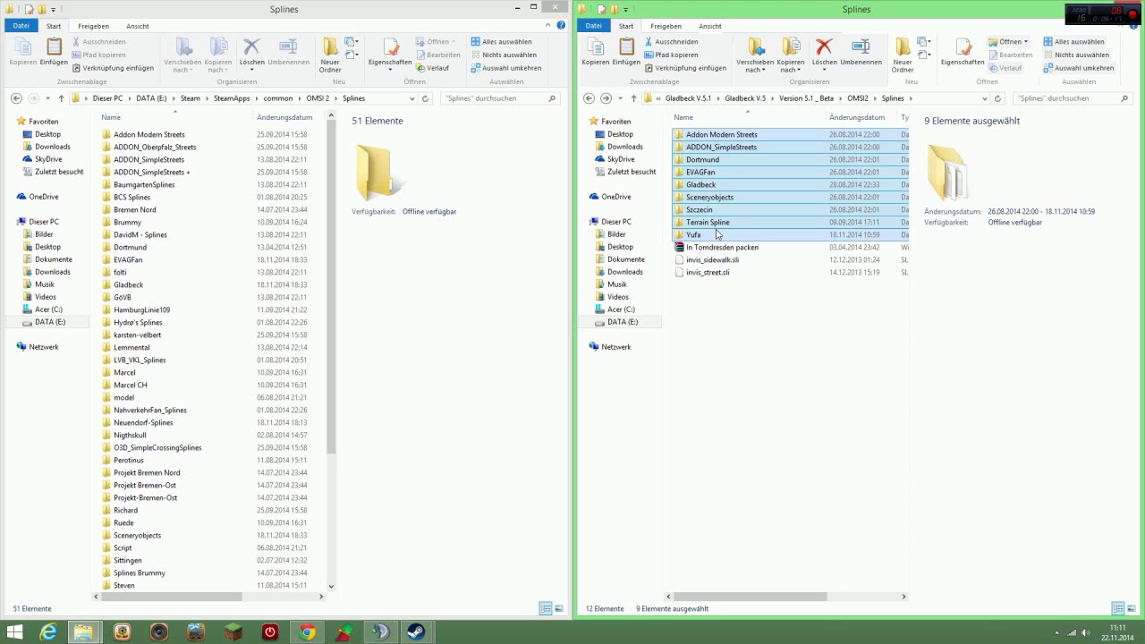
pyautogui.rightClick(718, 234)
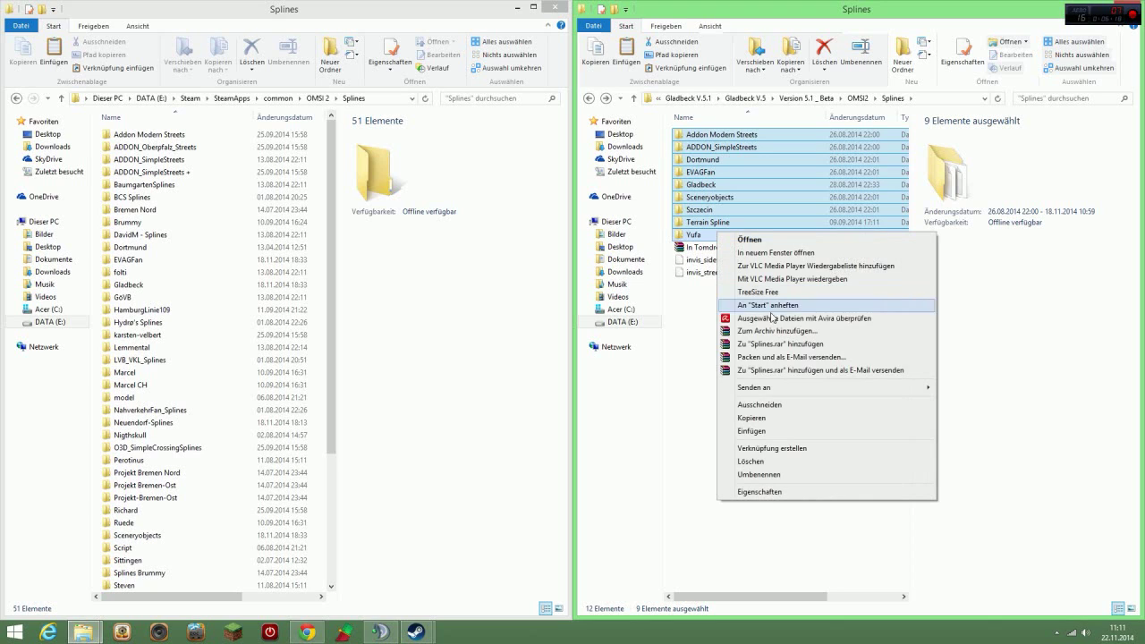
pyautogui.click(777, 419)
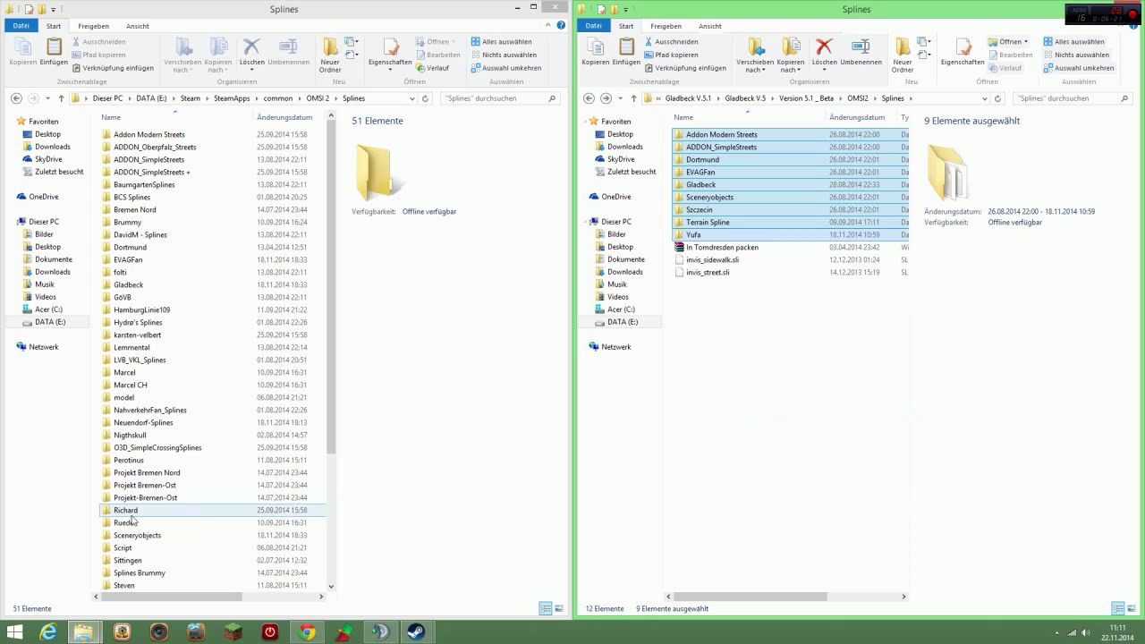
# Paste the copied folders into the game's Splines folder, replacing the existing files.
pyautogui.click(99, 465)
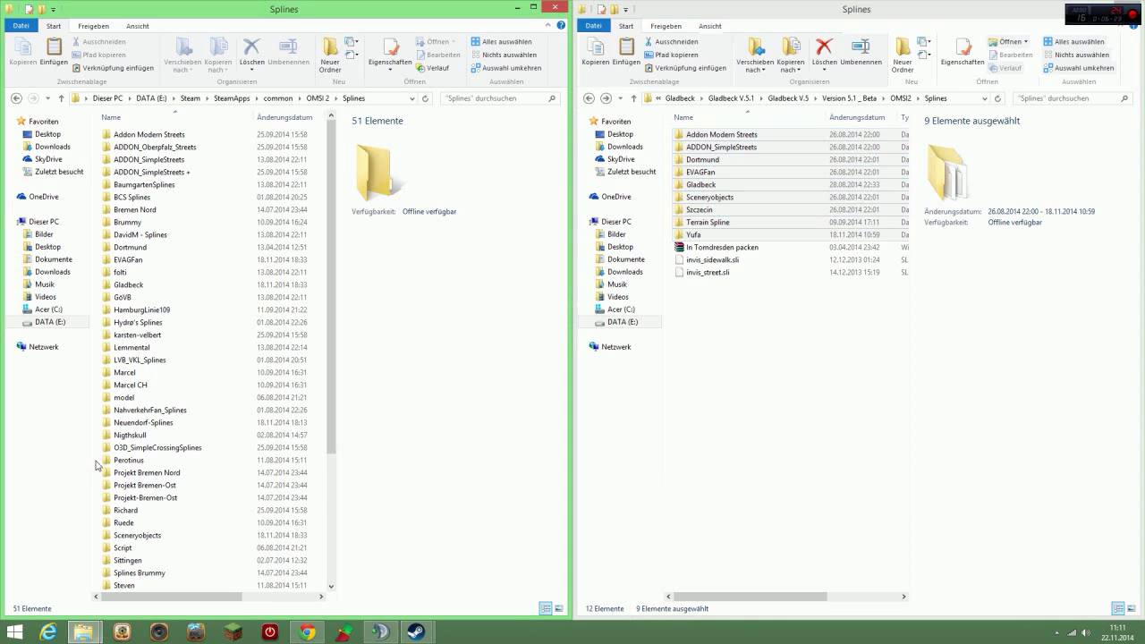
pyautogui.rightClick(96, 463)
pyautogui.click(131, 374)
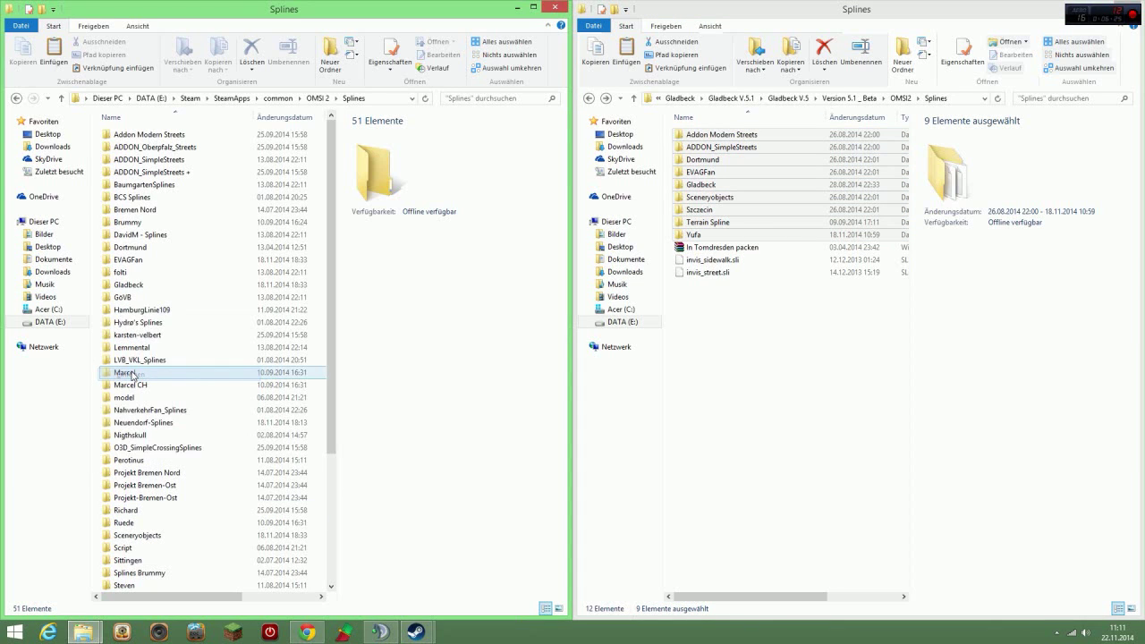
pyautogui.click(132, 374)
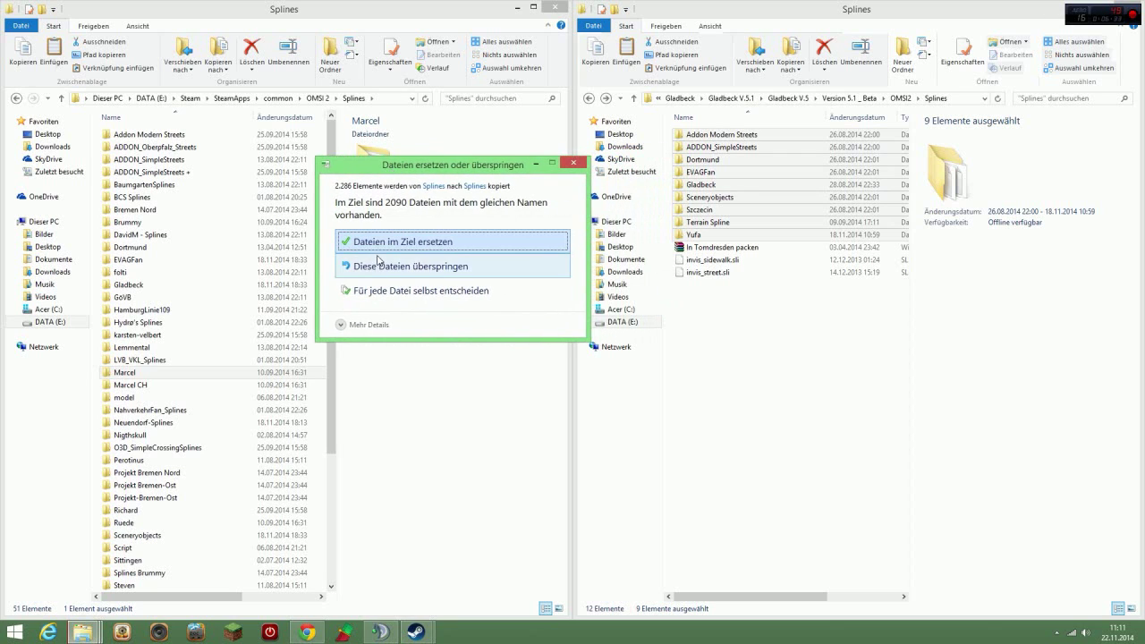
pyautogui.click(379, 241)
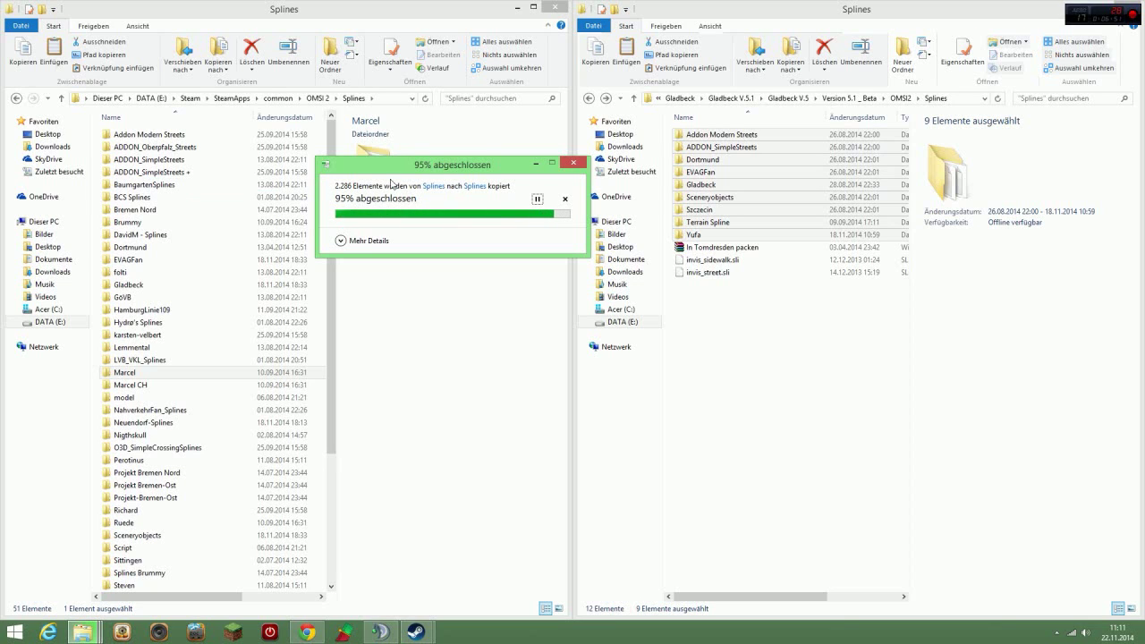
# Copy invis_sidewalk.sli and invis_street.sli from the package into the game's Splines folder, replacing the existing files.
pyautogui.click(703, 292)
pyautogui.moveTo(706, 284); pyautogui.dragTo(703, 267)
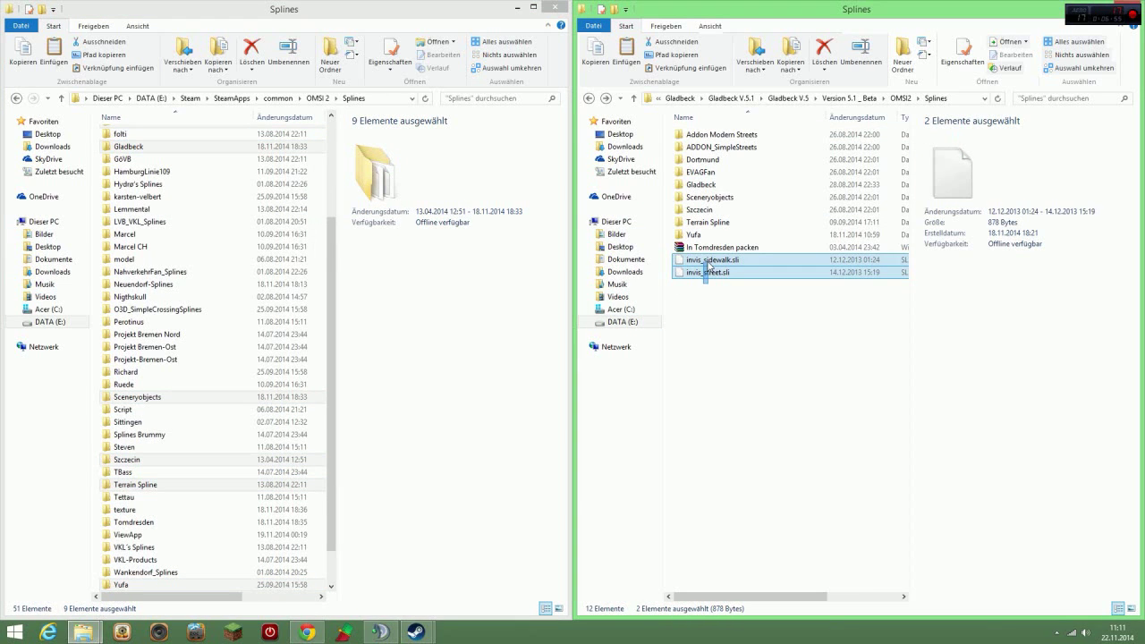
pyautogui.rightClick(710, 268)
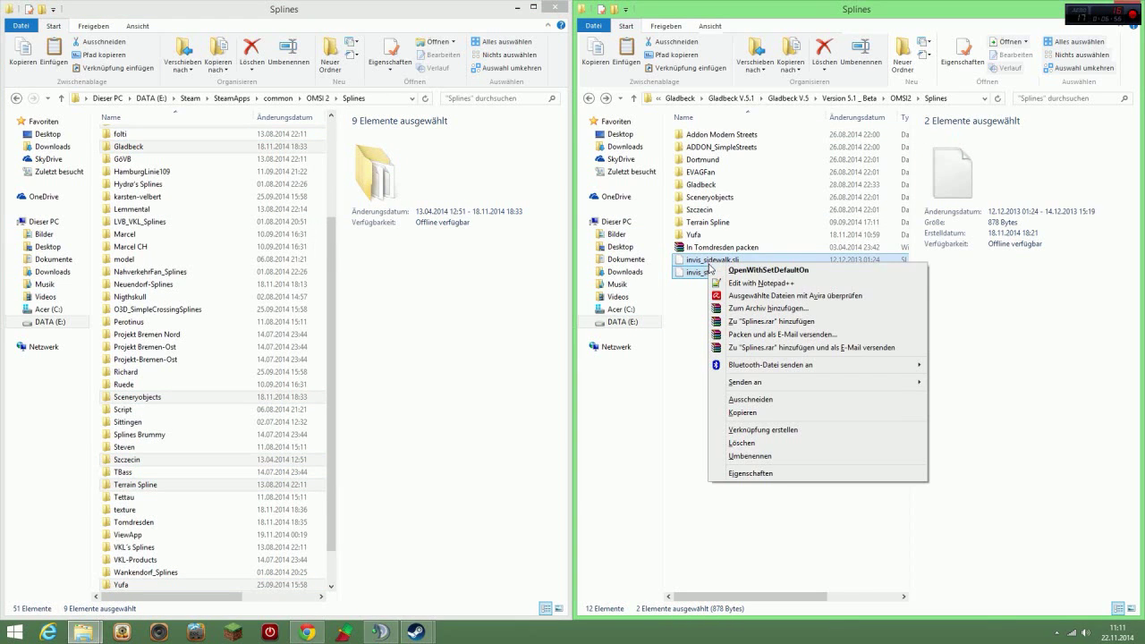
pyautogui.click(765, 413)
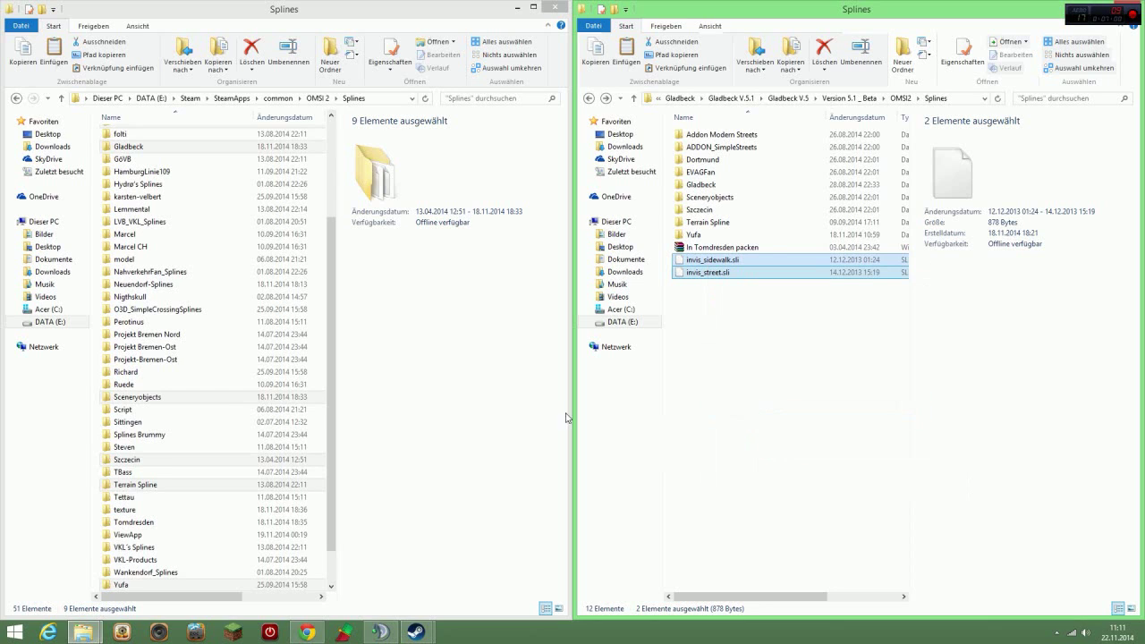
pyautogui.click(89, 407)
pyautogui.rightClick(90, 411)
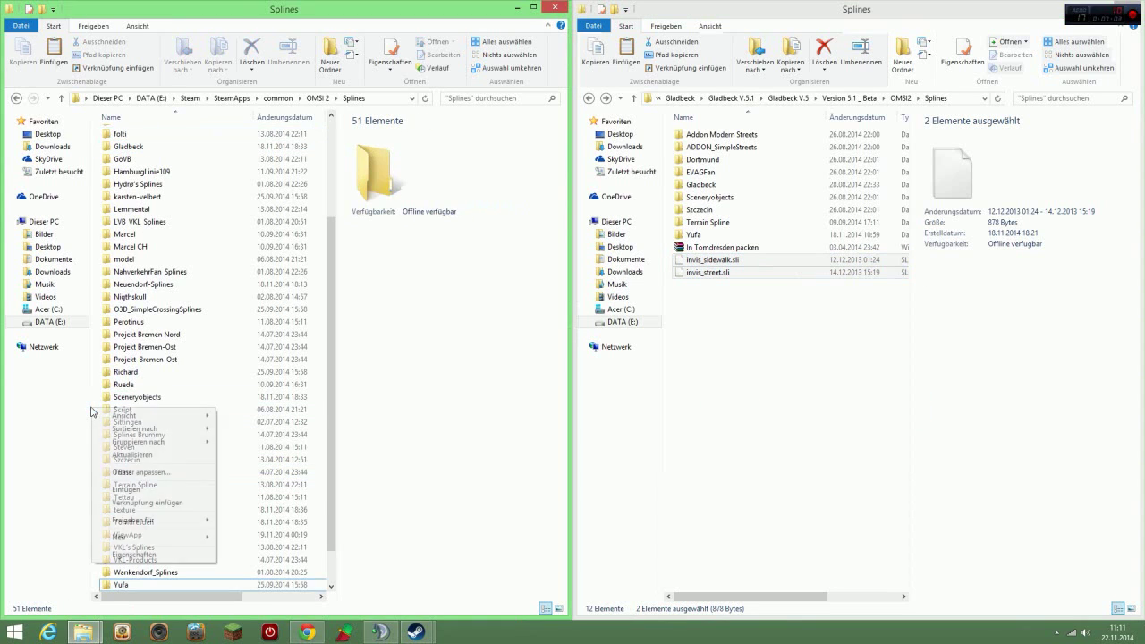
pyautogui.click(128, 489)
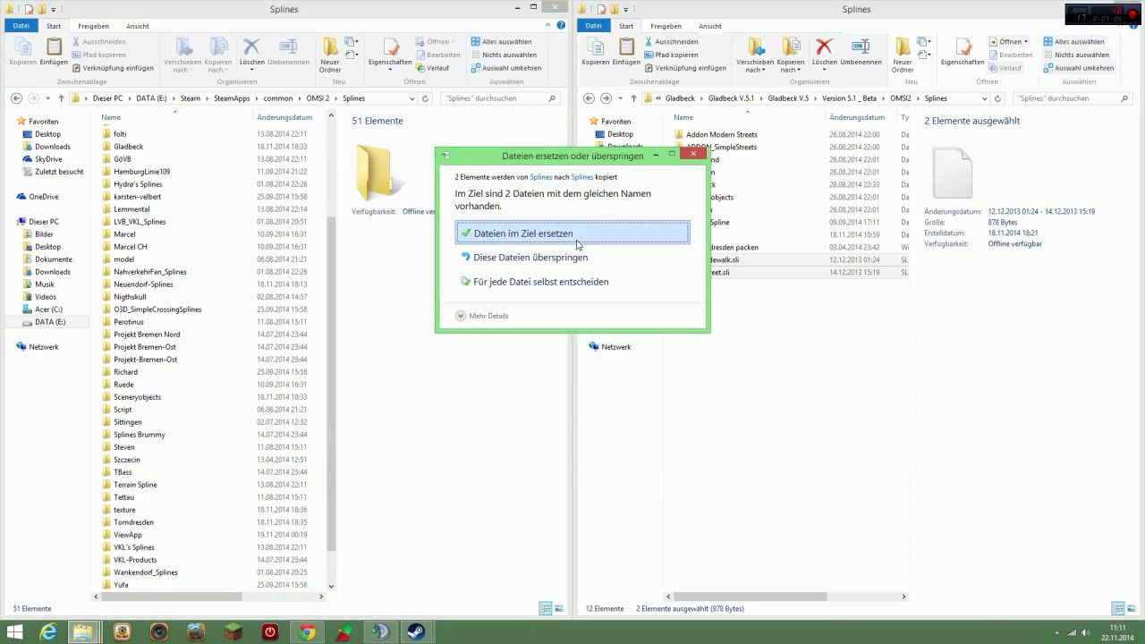
pyautogui.click(577, 234)
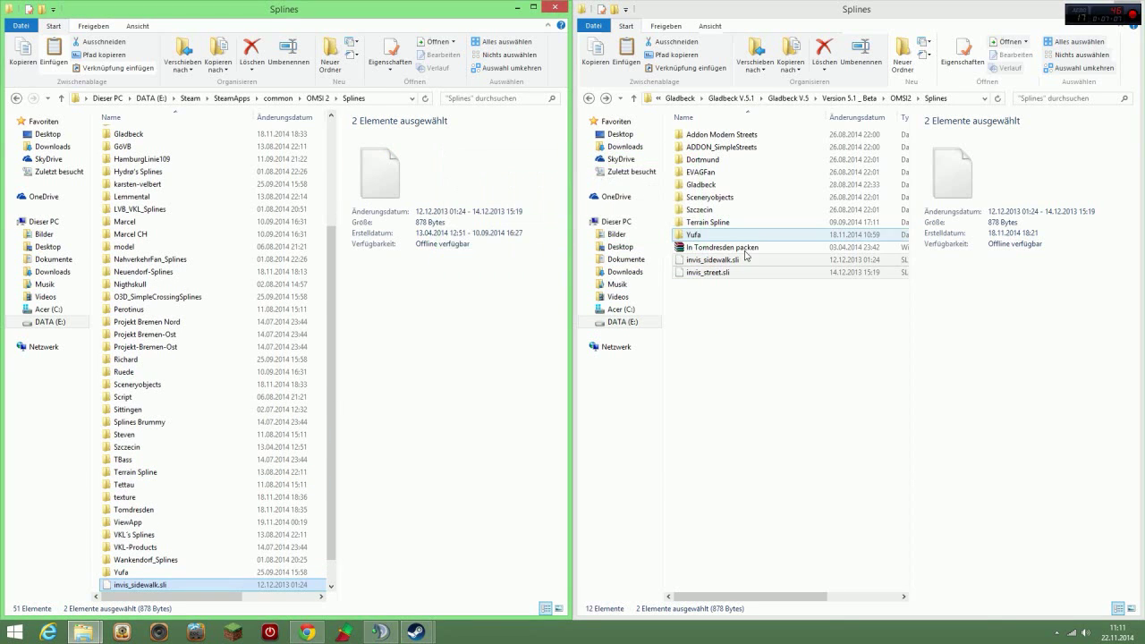
# Extract the In Tomdresden packen archive into a folder of the same name in the package's Splines folder.
pyautogui.click(747, 248)
pyautogui.rightClick(746, 249)
pyautogui.click(778, 272)
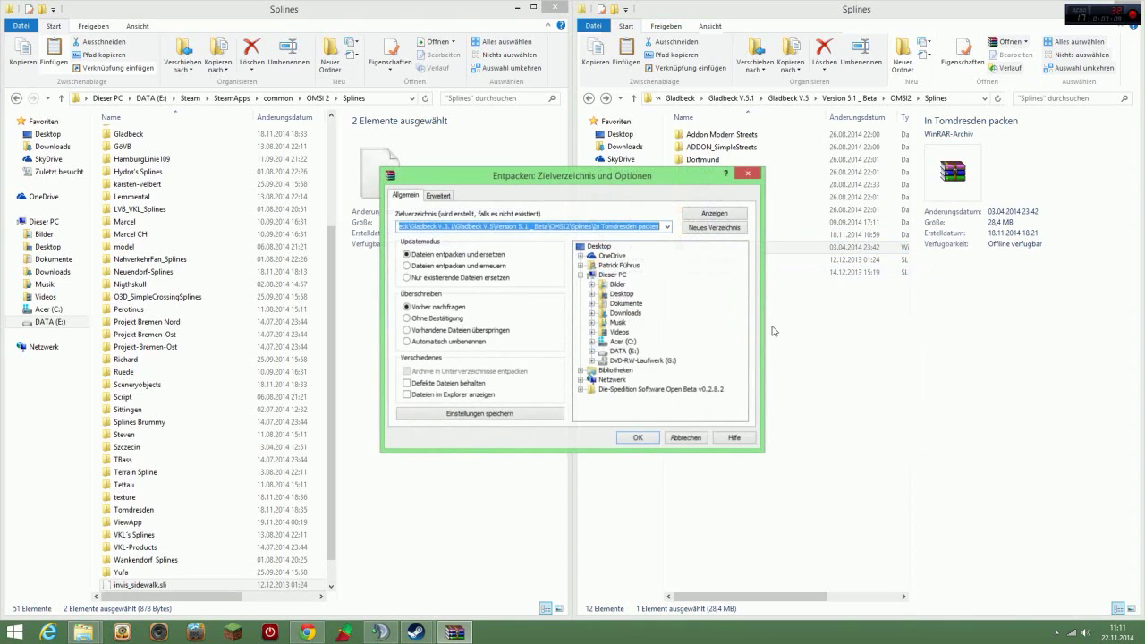
pyautogui.click(637, 435)
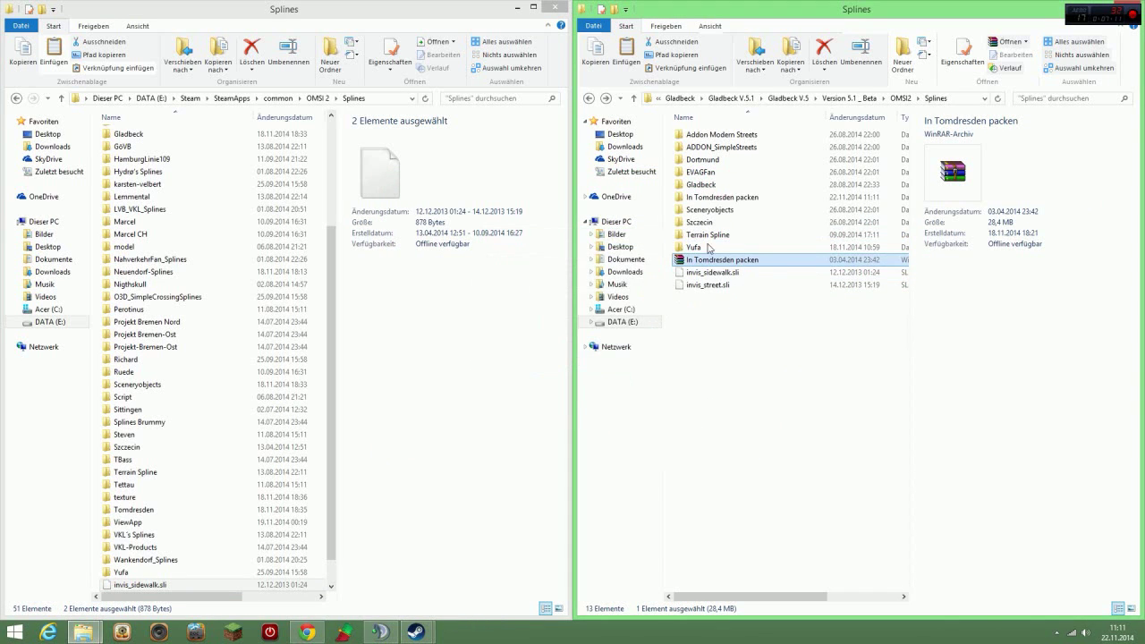
# Compare the contents of the extracted Tomdresden folder with those of the Tomdresden folder in the game's Splines folder.
pyautogui.doubleClick(723, 198)
pyautogui.doubleClick(706, 135)
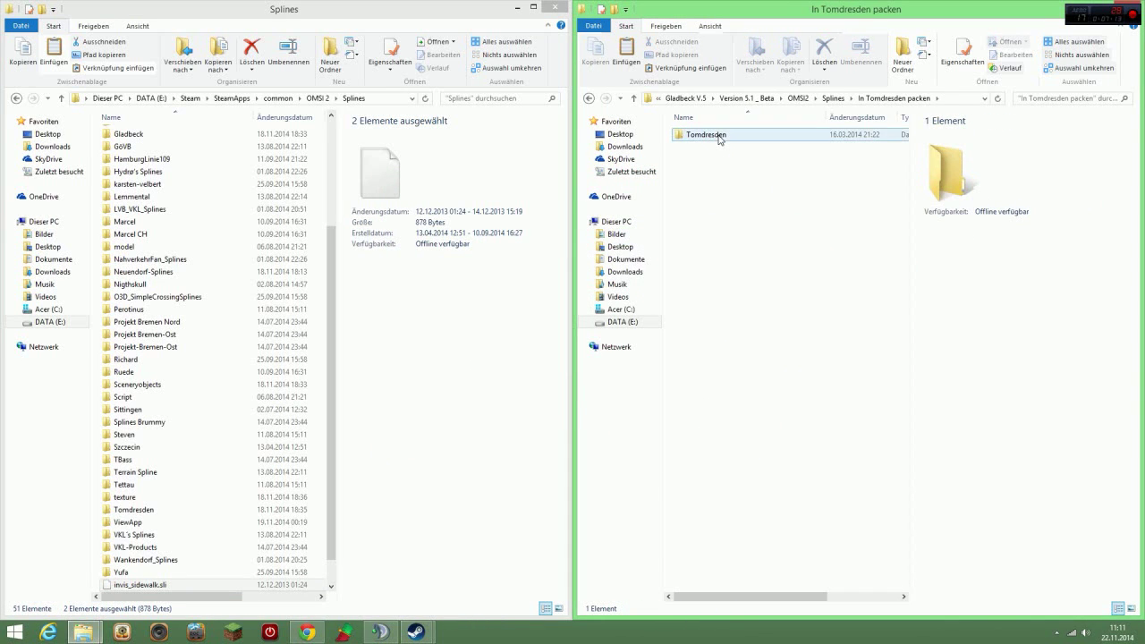
pyautogui.doubleClick(152, 510)
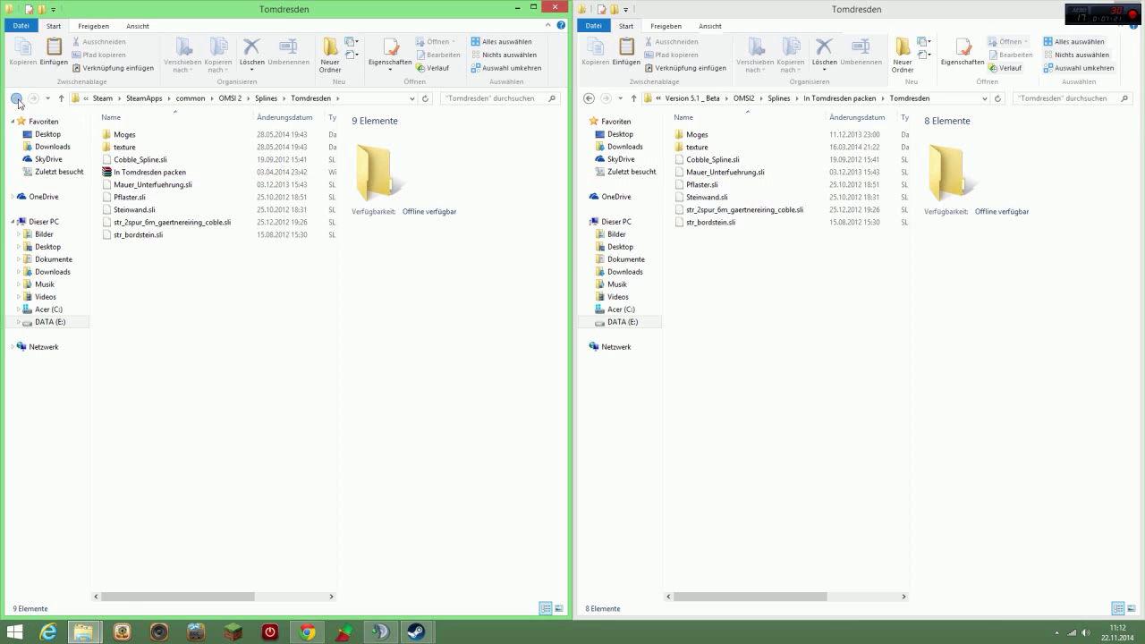
pyautogui.click(17, 98)
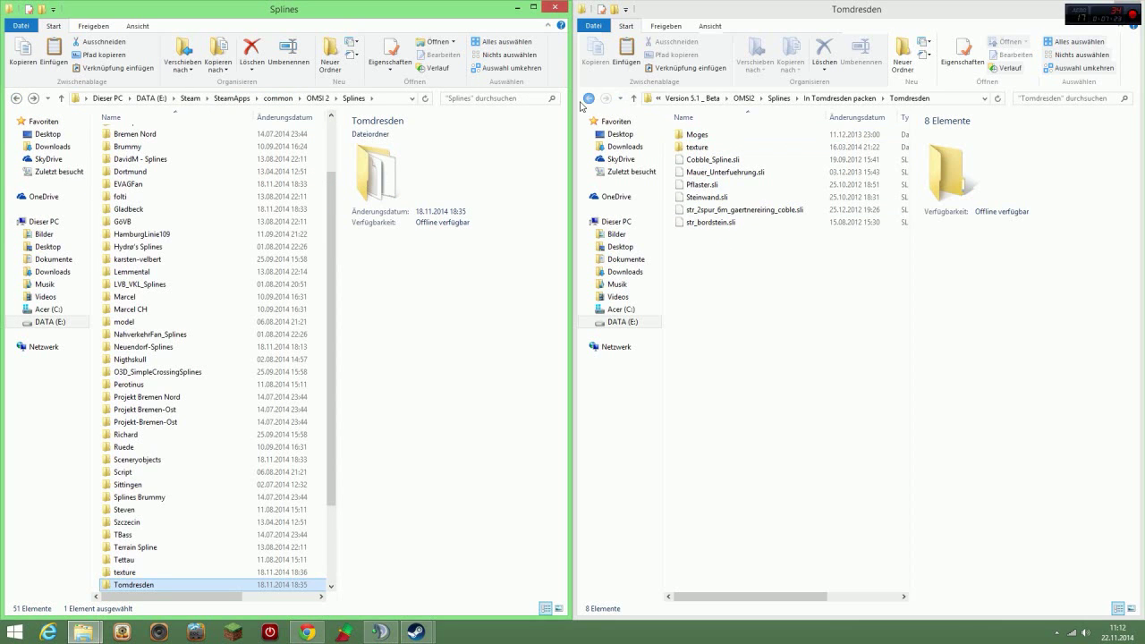
pyautogui.click(586, 99)
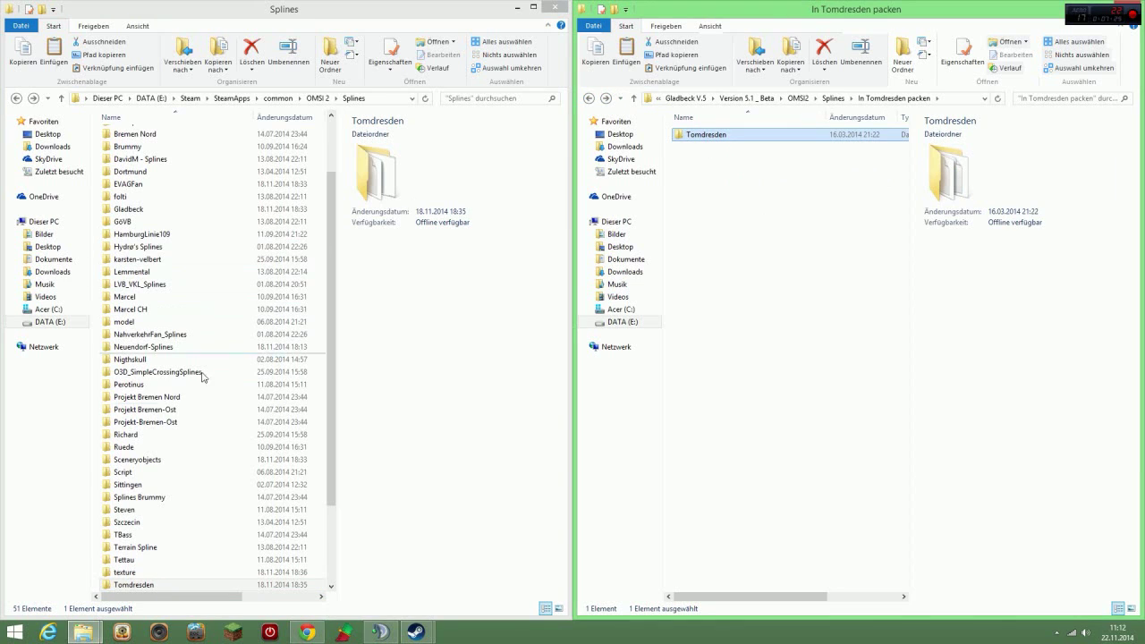
pyautogui.doubleClick(134, 584)
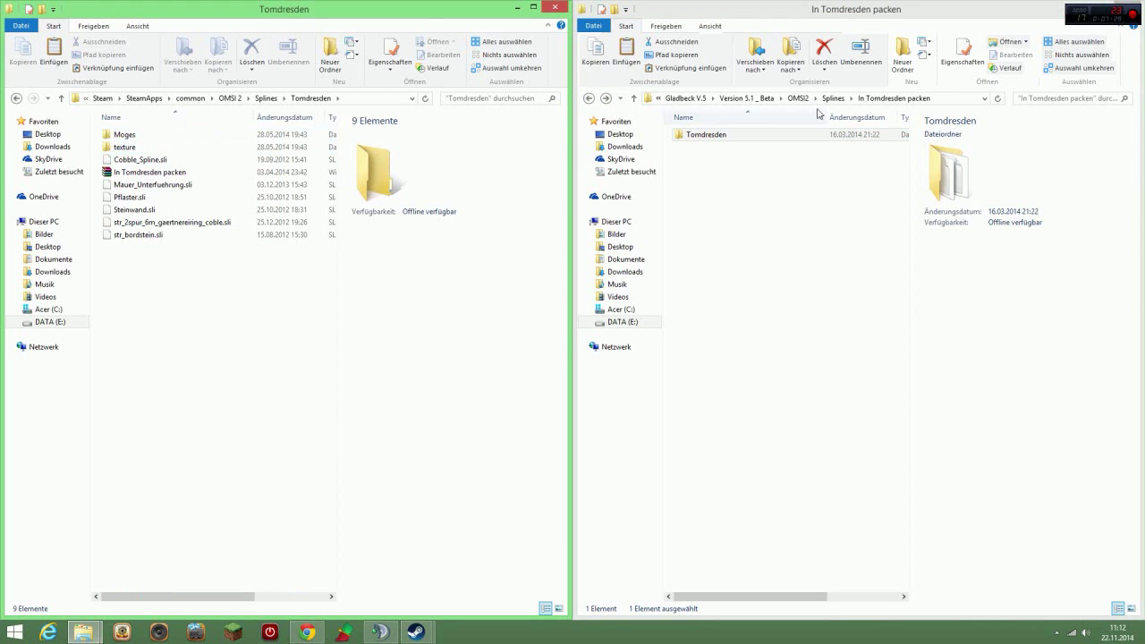
pyautogui.doubleClick(706, 134)
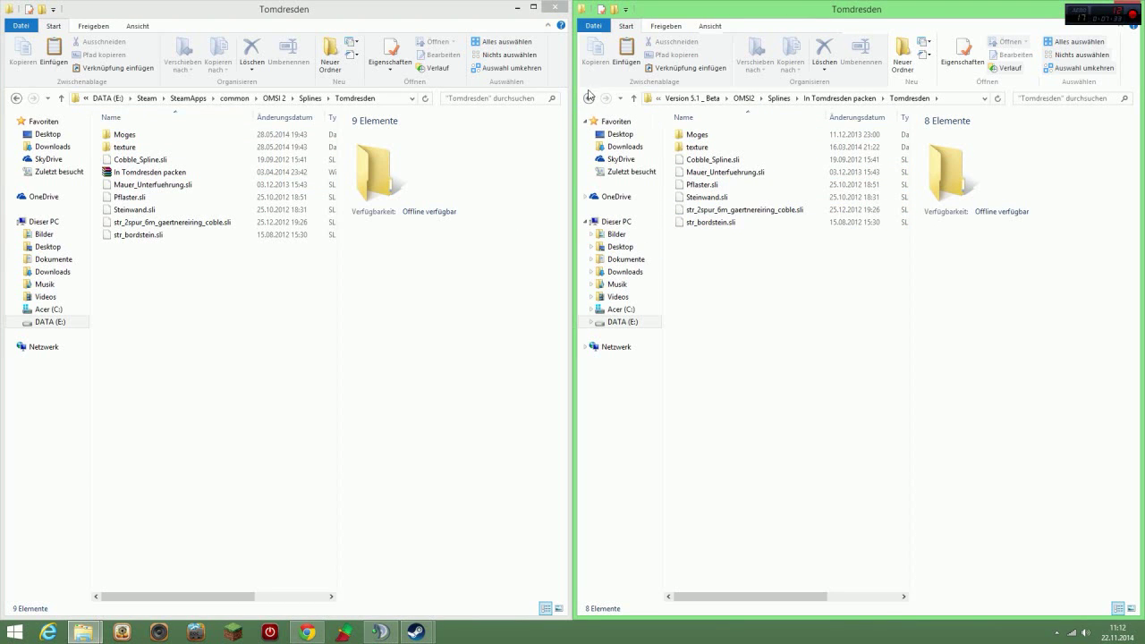
pyautogui.click(589, 98)
pyautogui.click(588, 98)
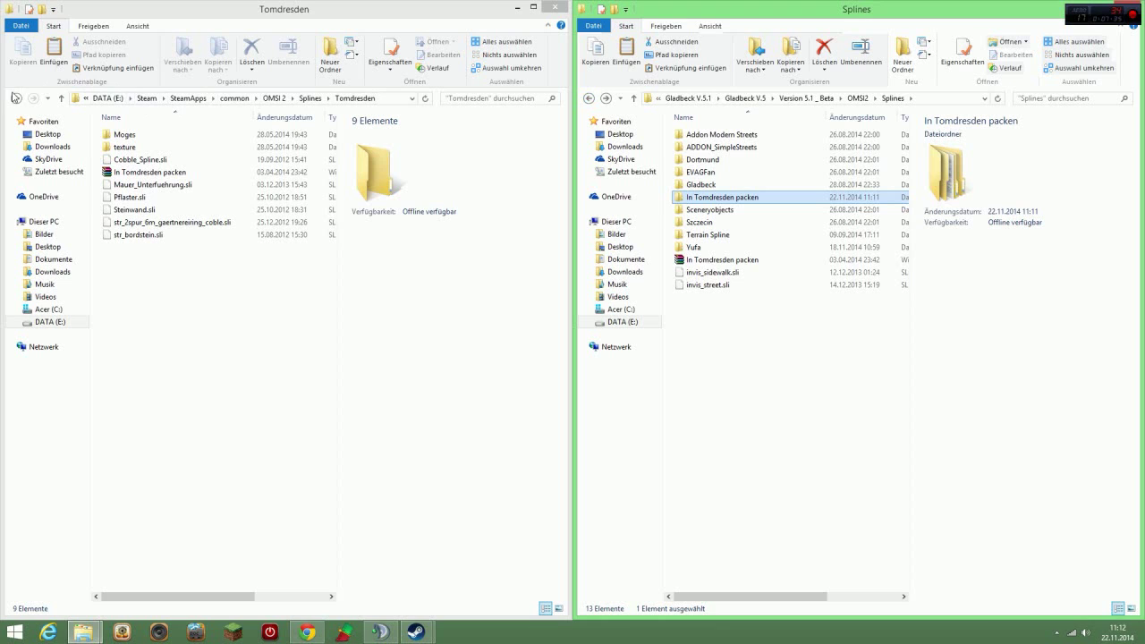
pyautogui.click(15, 99)
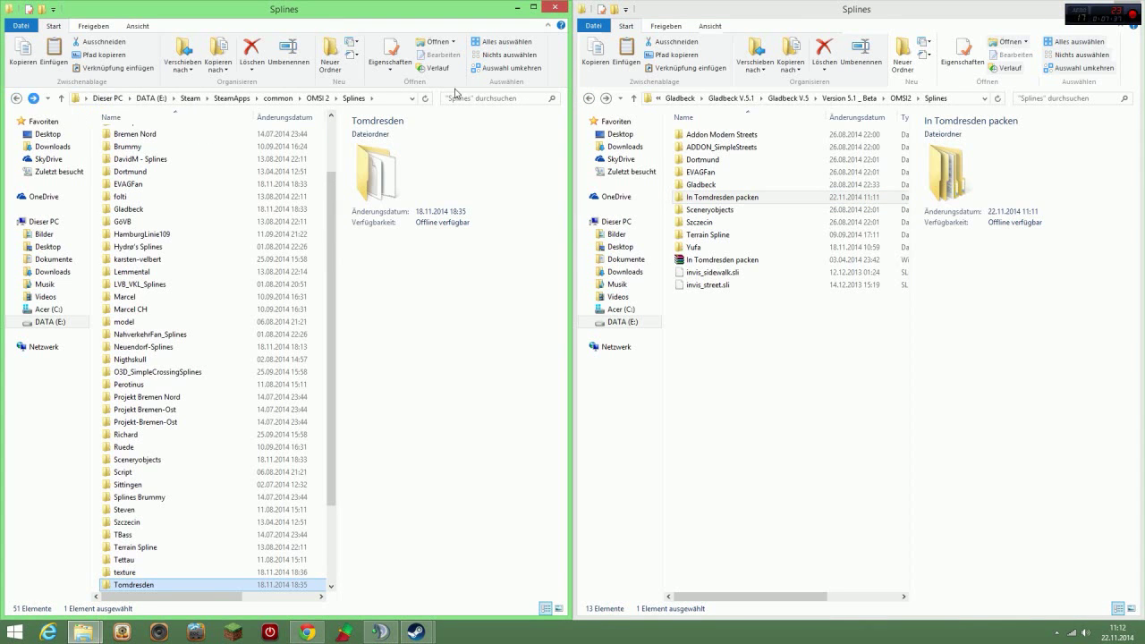
# Copy the vkl_farmland image from the package's Texture folder.
pyautogui.click(588, 98)
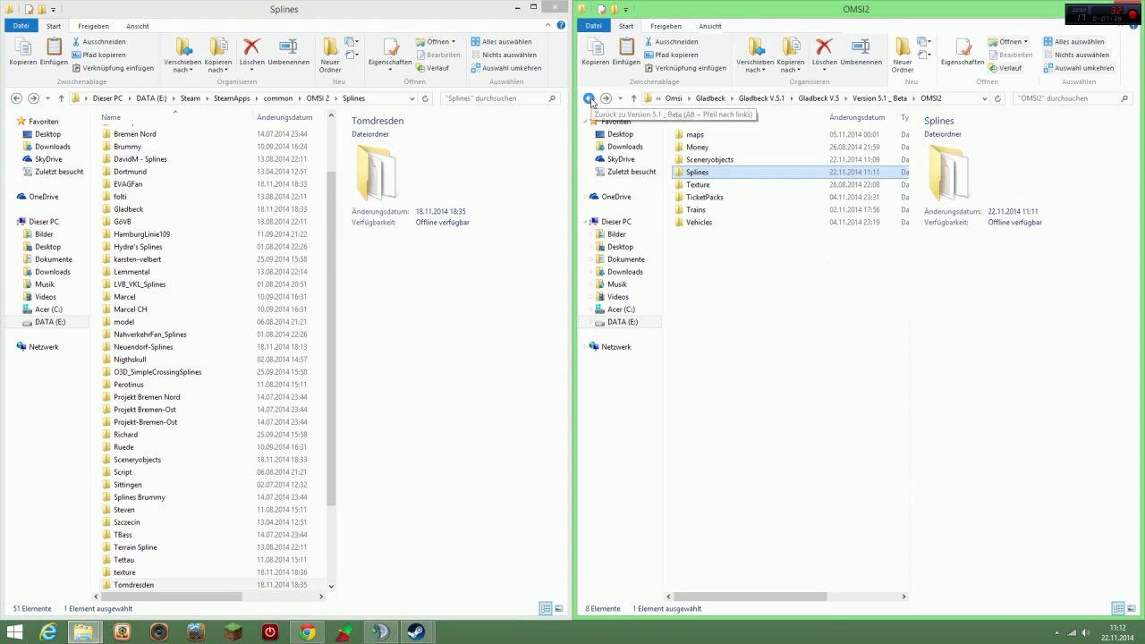
pyautogui.doubleClick(730, 184)
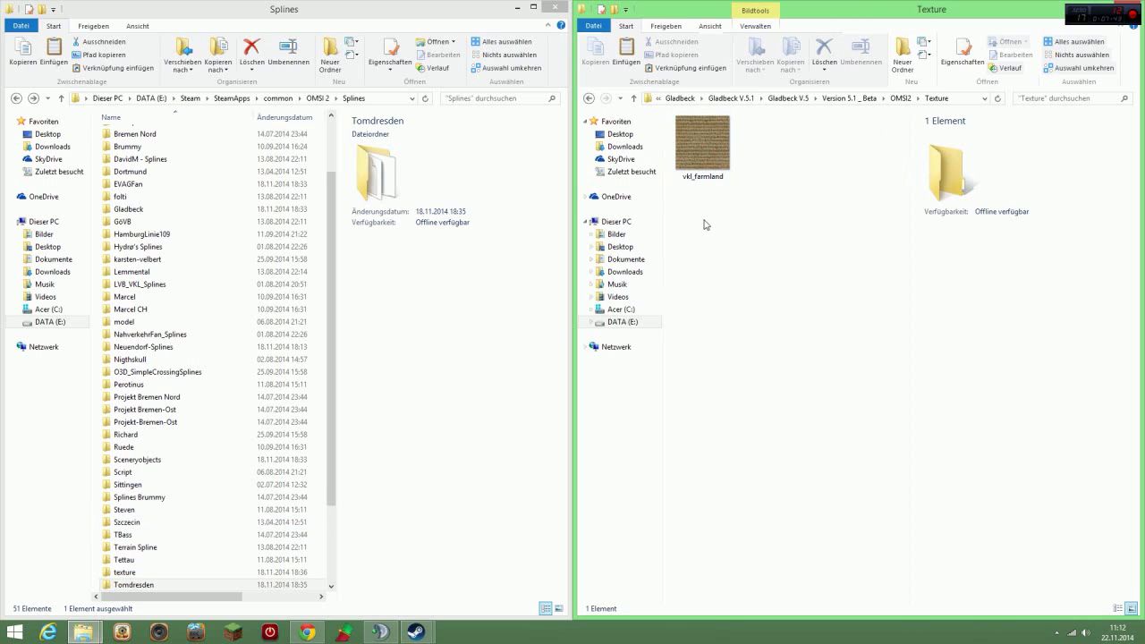
pyautogui.rightClick(709, 164)
pyautogui.click(743, 422)
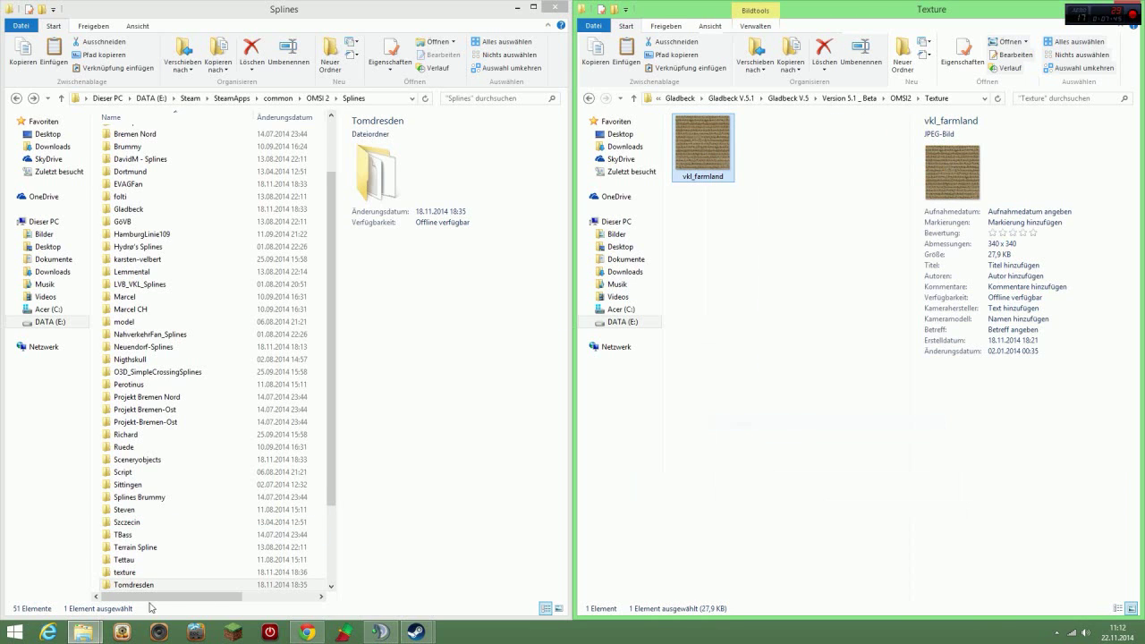
pyautogui.click(143, 574)
pyautogui.doubleClick(143, 573)
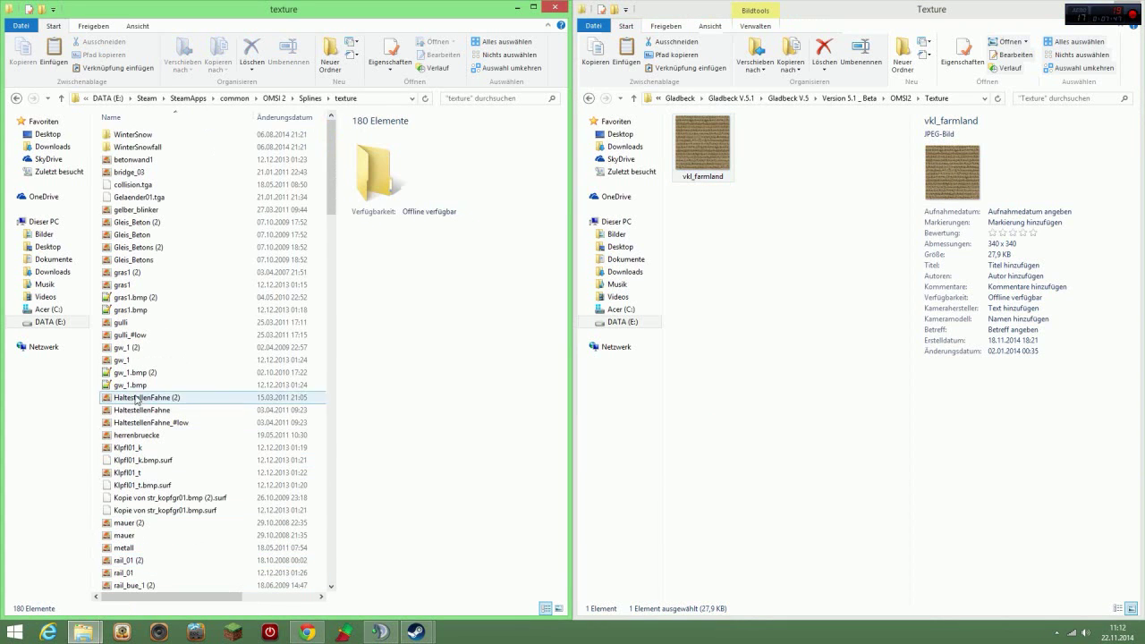
pyautogui.rightClick(95, 374)
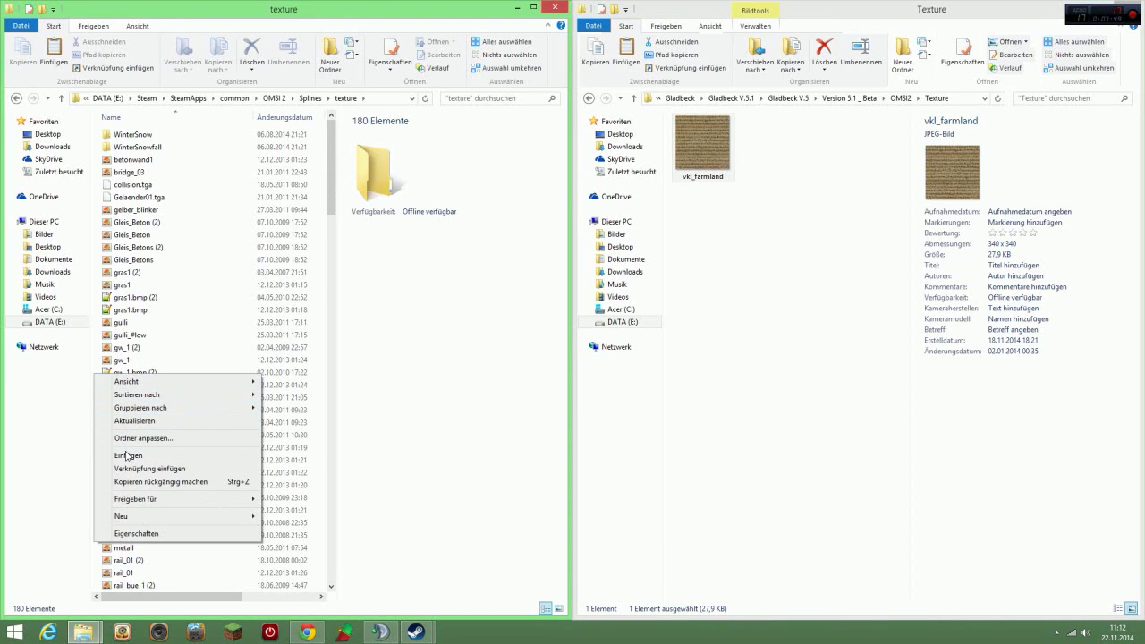
pyautogui.click(128, 455)
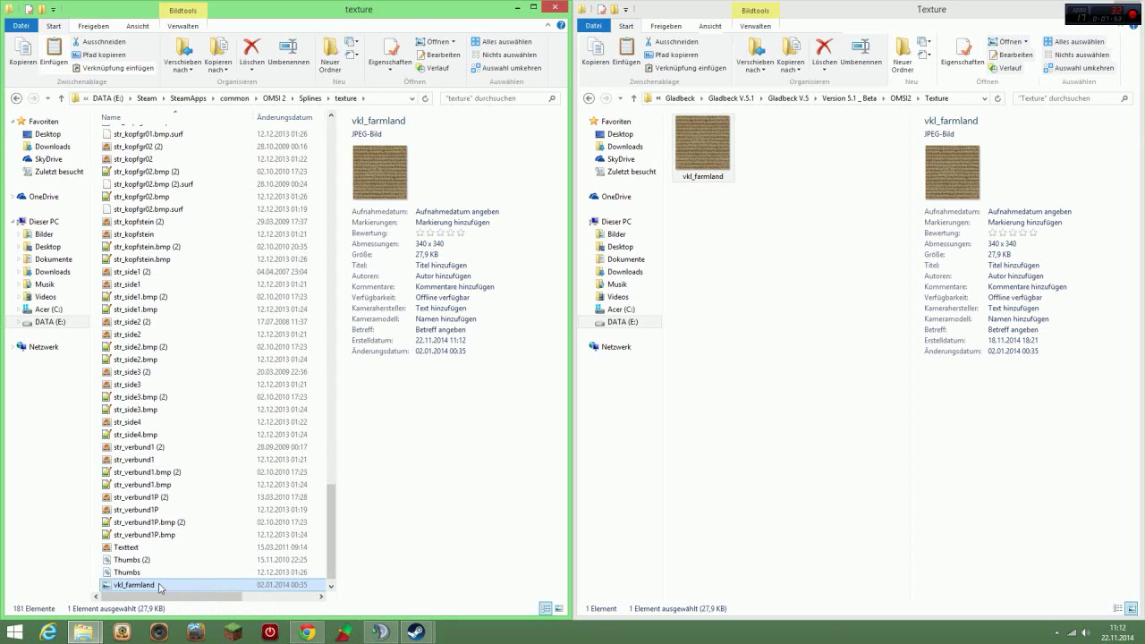
pyautogui.rightClick(185, 584)
pyautogui.click(195, 554)
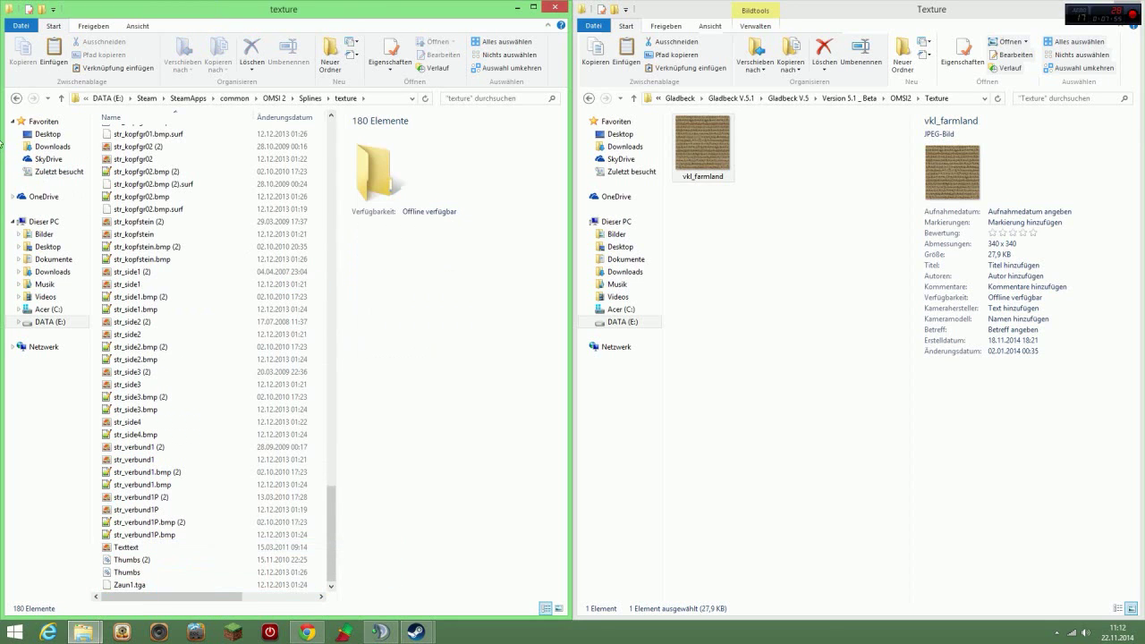
# Paste vkl_farmland into the game's main Texture folder, replacing the existing file, and return both windows to their OMSI 2 folders.
pyautogui.click(16, 99)
pyautogui.click(16, 99)
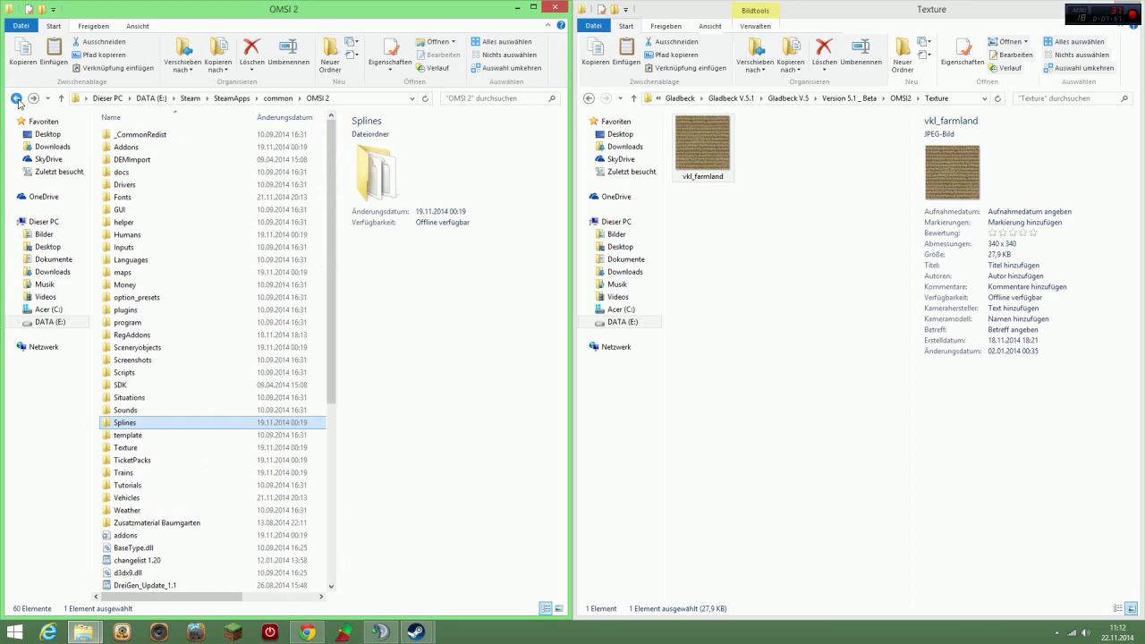
pyautogui.click(147, 450)
pyautogui.doubleClick(148, 456)
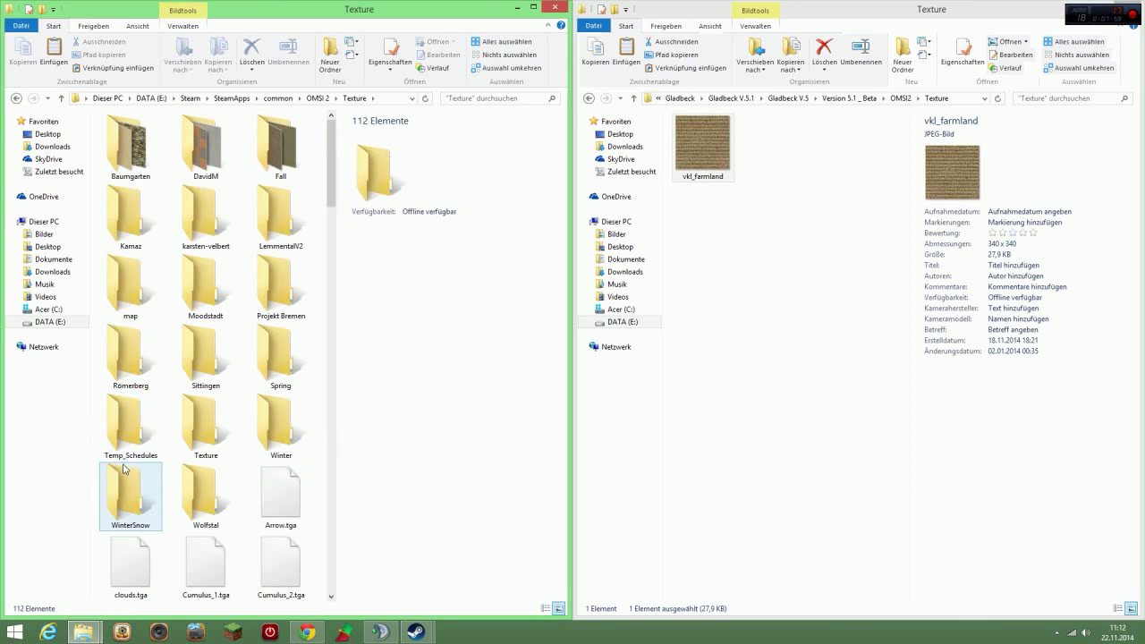
pyautogui.rightClick(95, 455)
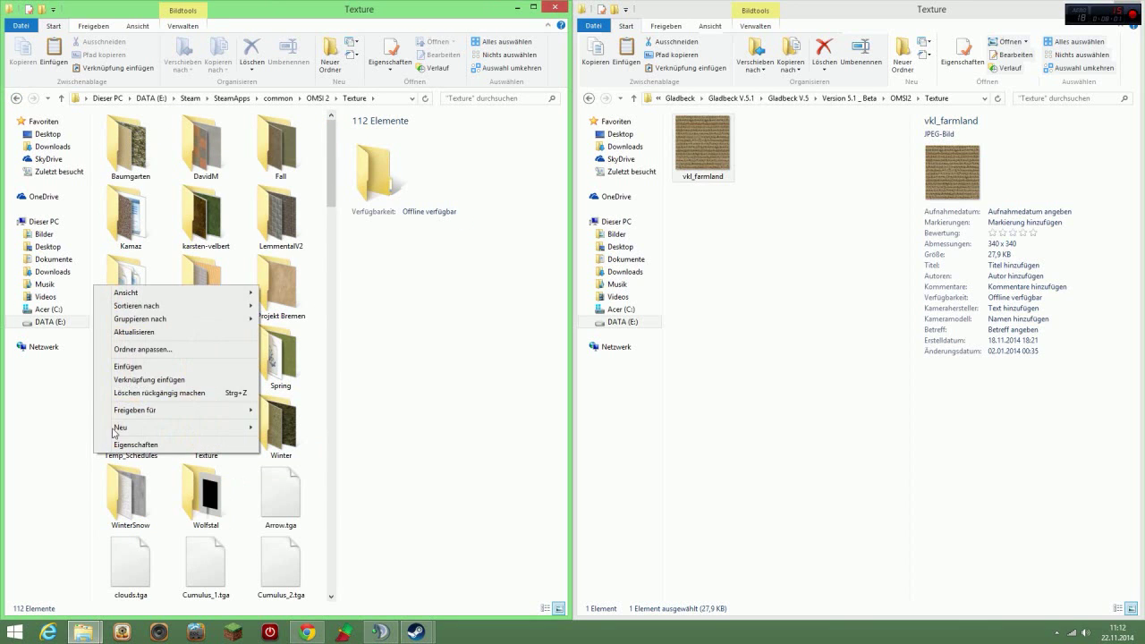
pyautogui.click(125, 366)
pyautogui.click(549, 234)
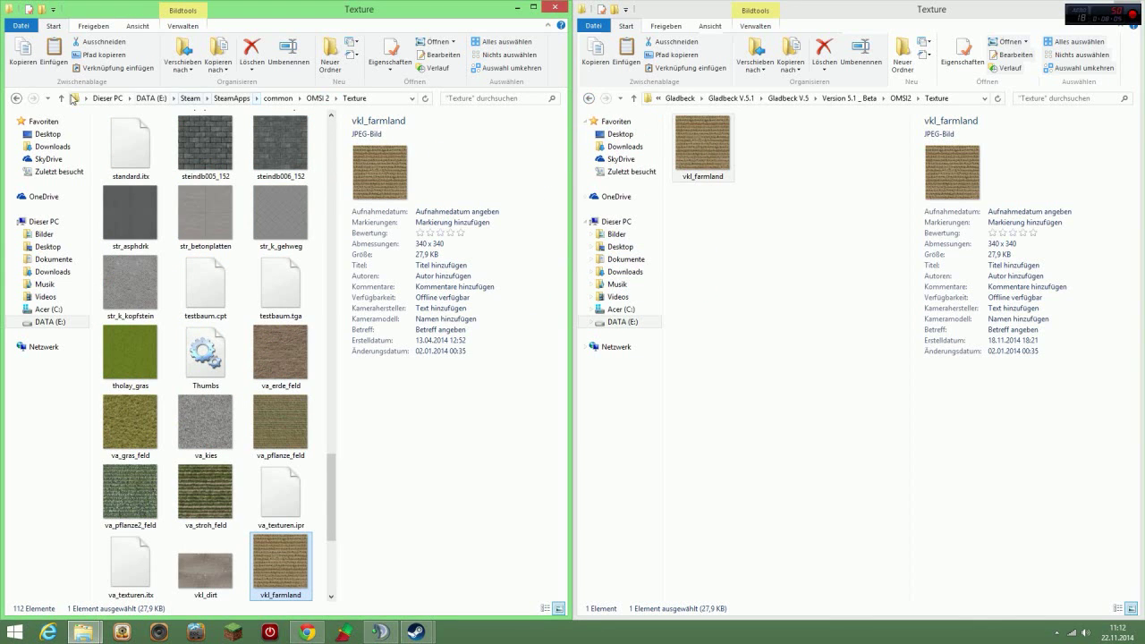
pyautogui.click(15, 98)
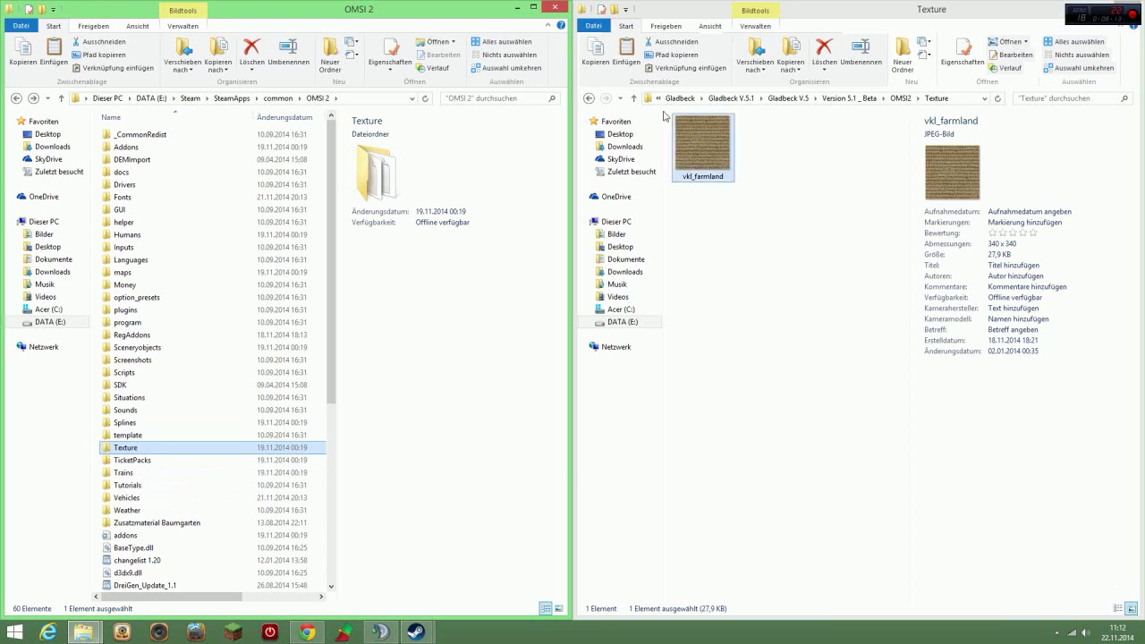
pyautogui.click(589, 99)
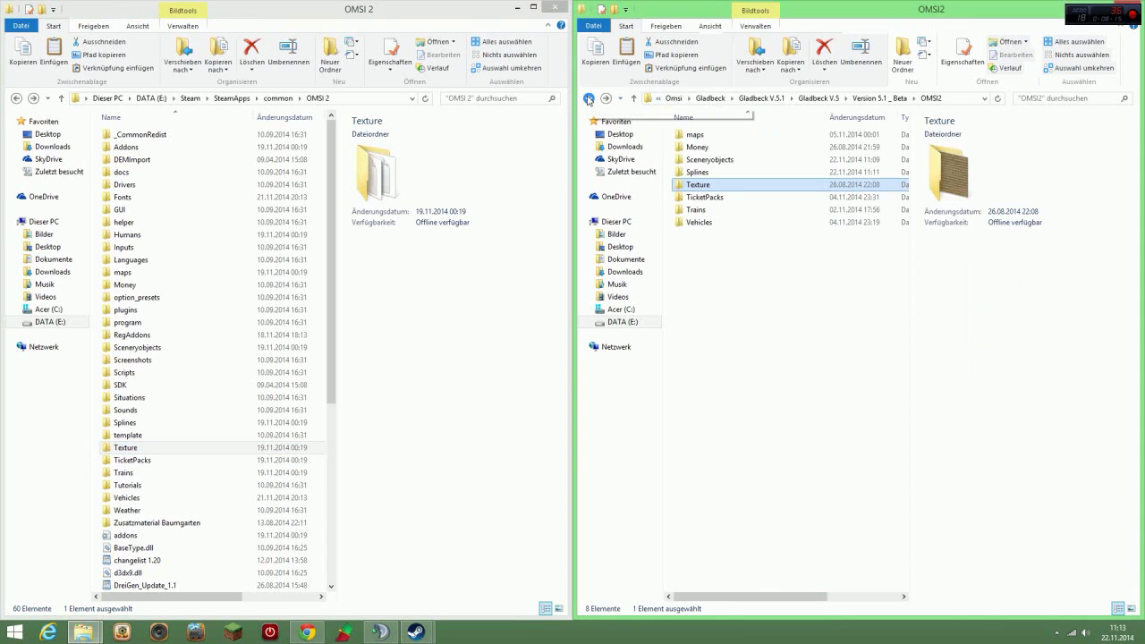
# Compare the package's TicketPacks folder with the game's TicketPacks folder, checking for Gladbeck_1.
pyautogui.click(718, 200)
pyautogui.doubleClick(720, 198)
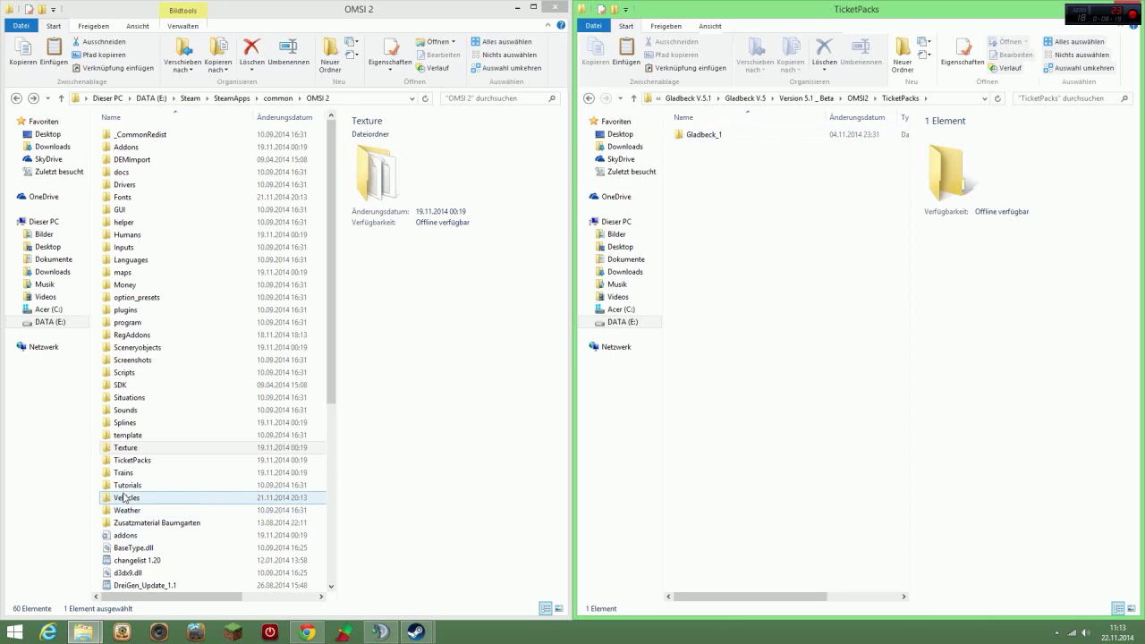
pyautogui.doubleClick(134, 460)
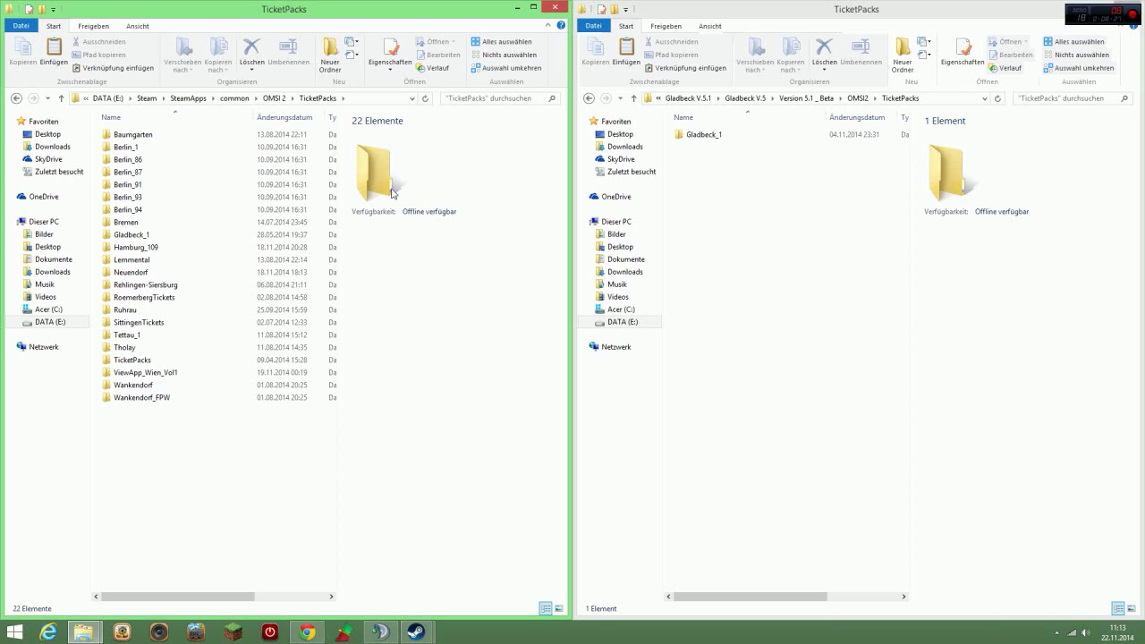
pyautogui.click(588, 98)
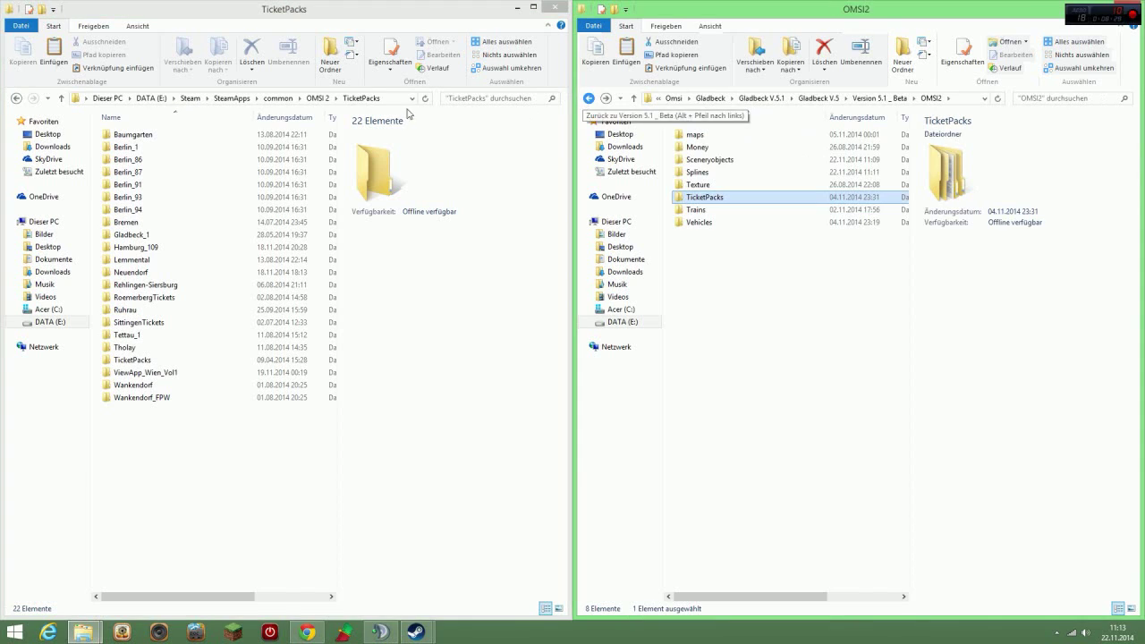
pyautogui.click(15, 99)
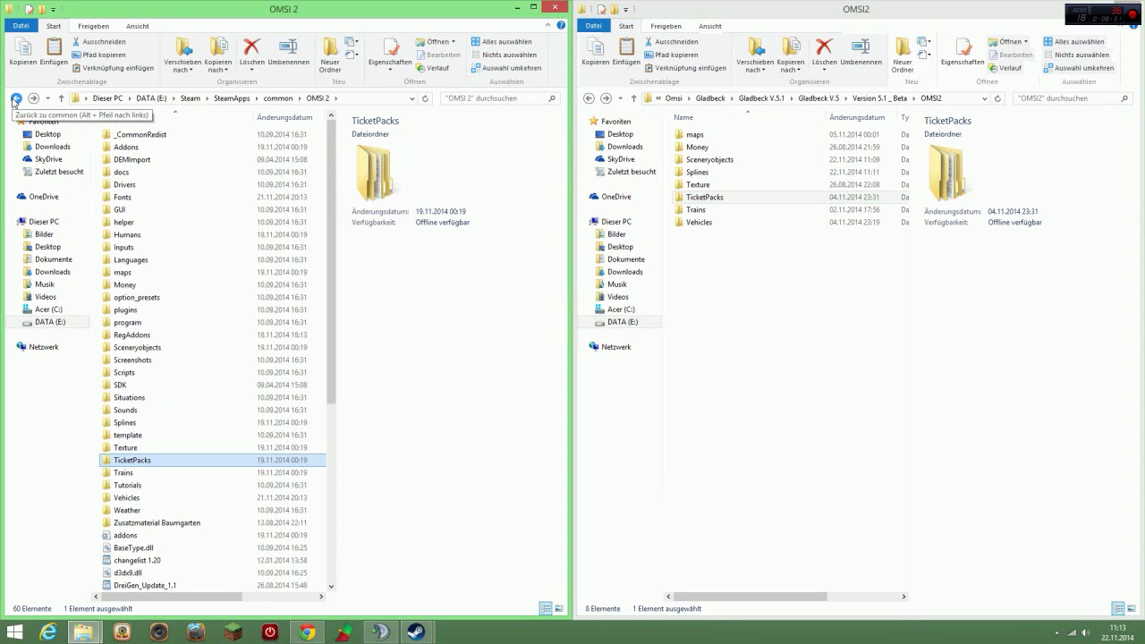
# Compare the .zug files in the package's Trains folder with those in the game's Trains folder.
pyautogui.doubleClick(720, 209)
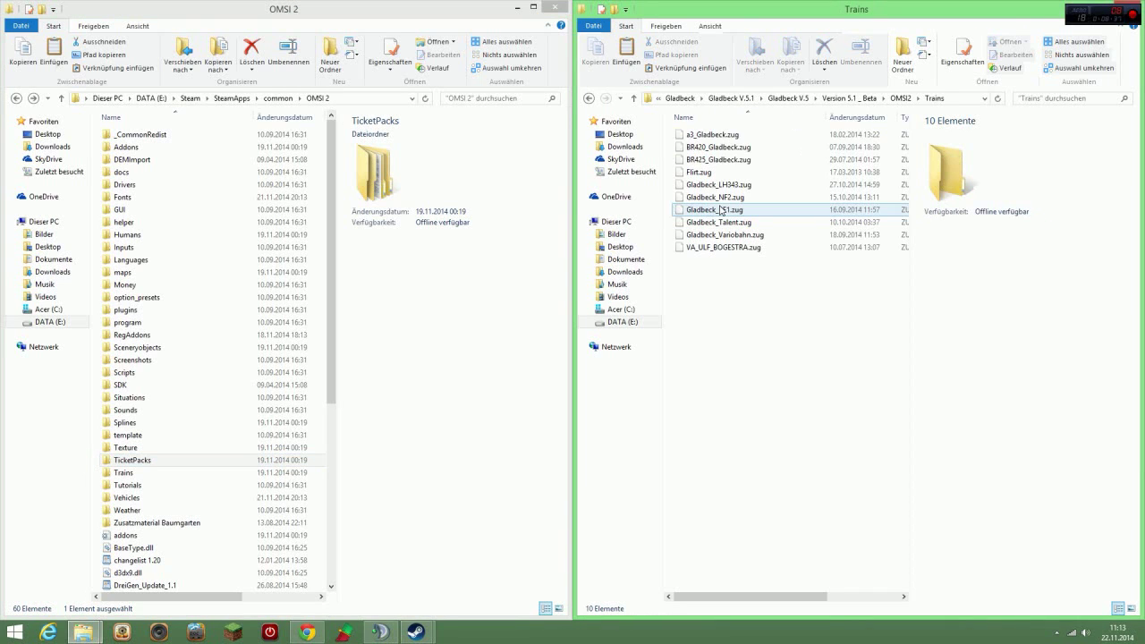
pyautogui.click(147, 472)
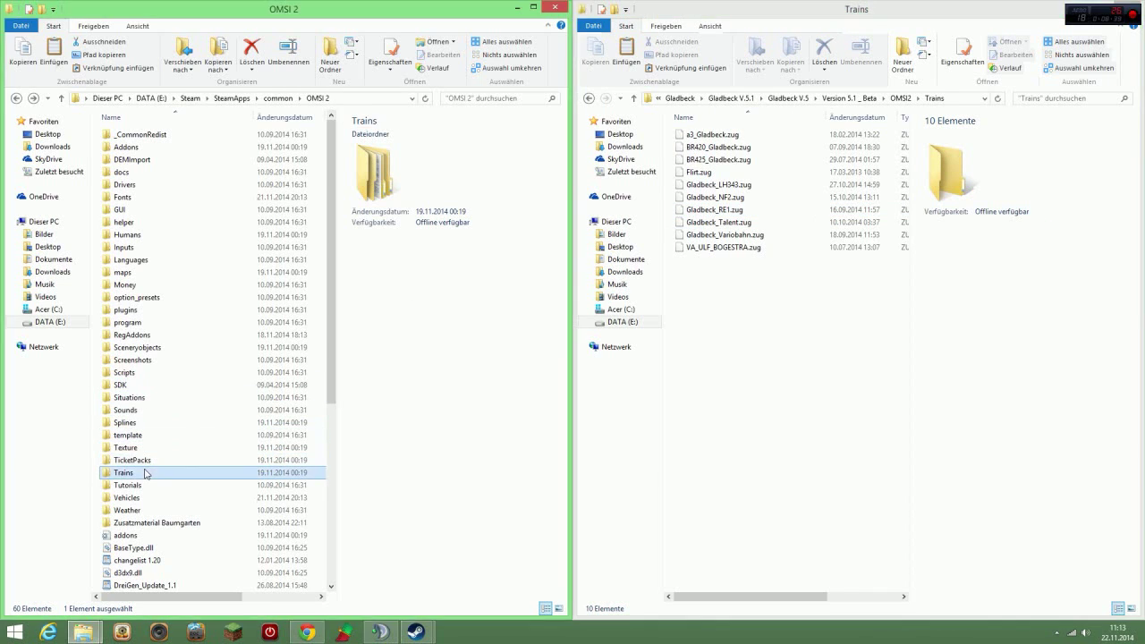
pyautogui.doubleClick(147, 473)
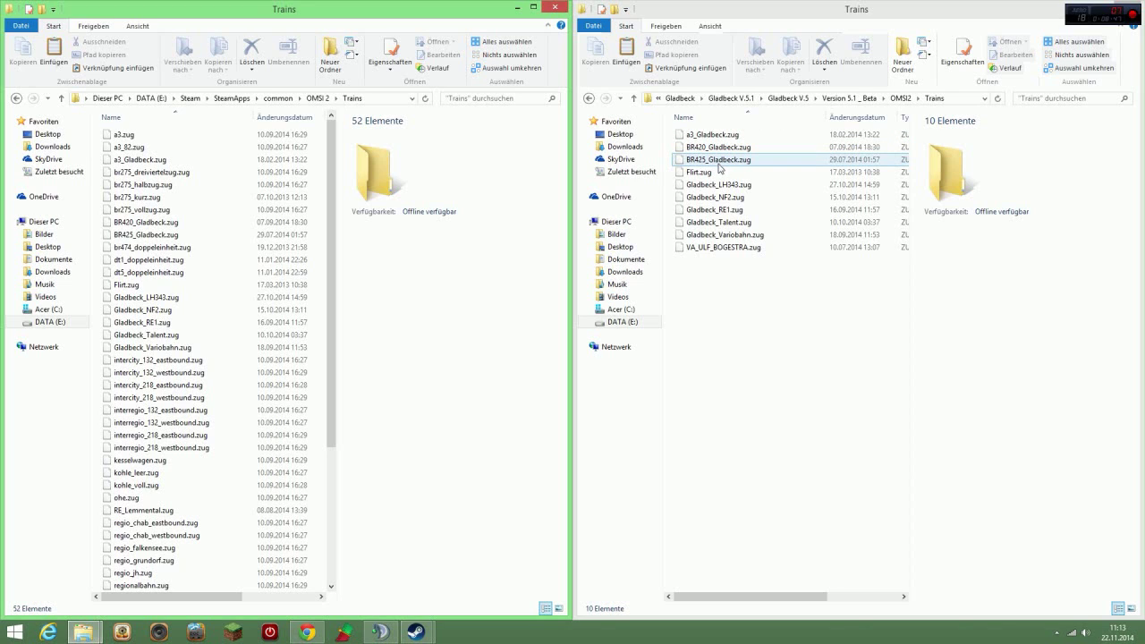
pyautogui.click(586, 101)
pyautogui.click(587, 101)
pyautogui.click(16, 97)
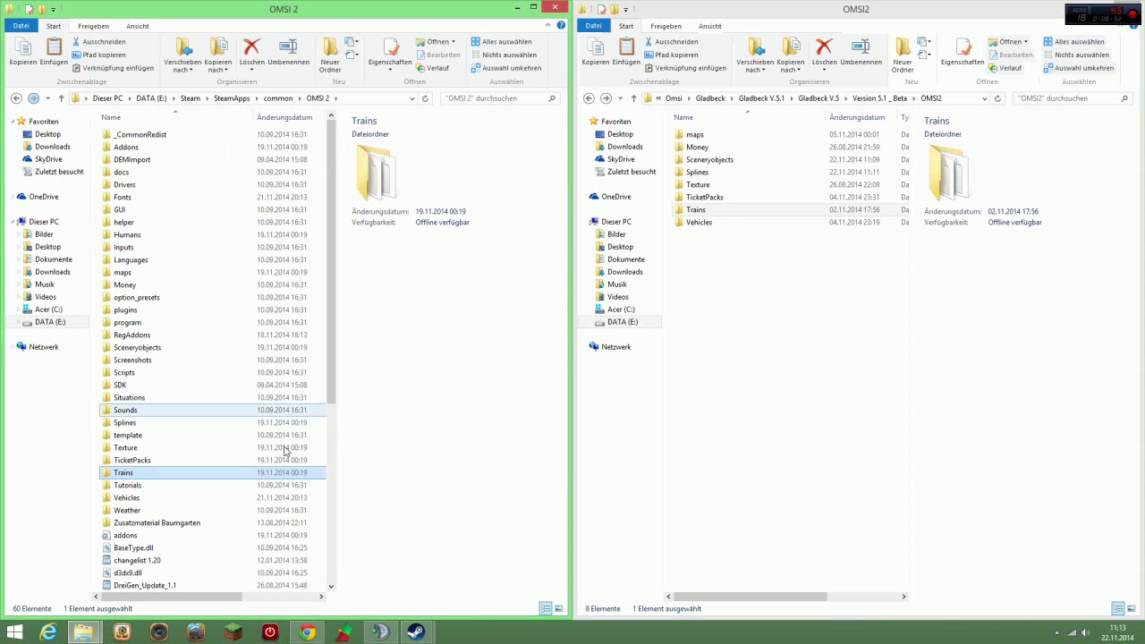
# Open the Vehicles folder in both the game and the package and compare their vehicle folders.
pyautogui.doubleClick(116, 499)
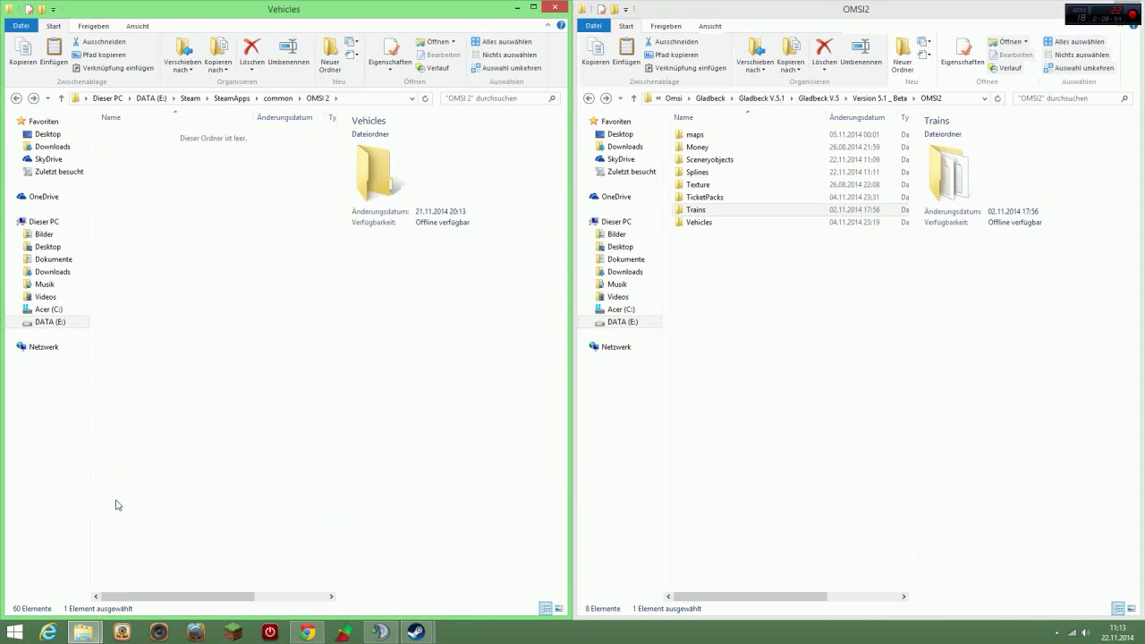
pyautogui.doubleClick(702, 226)
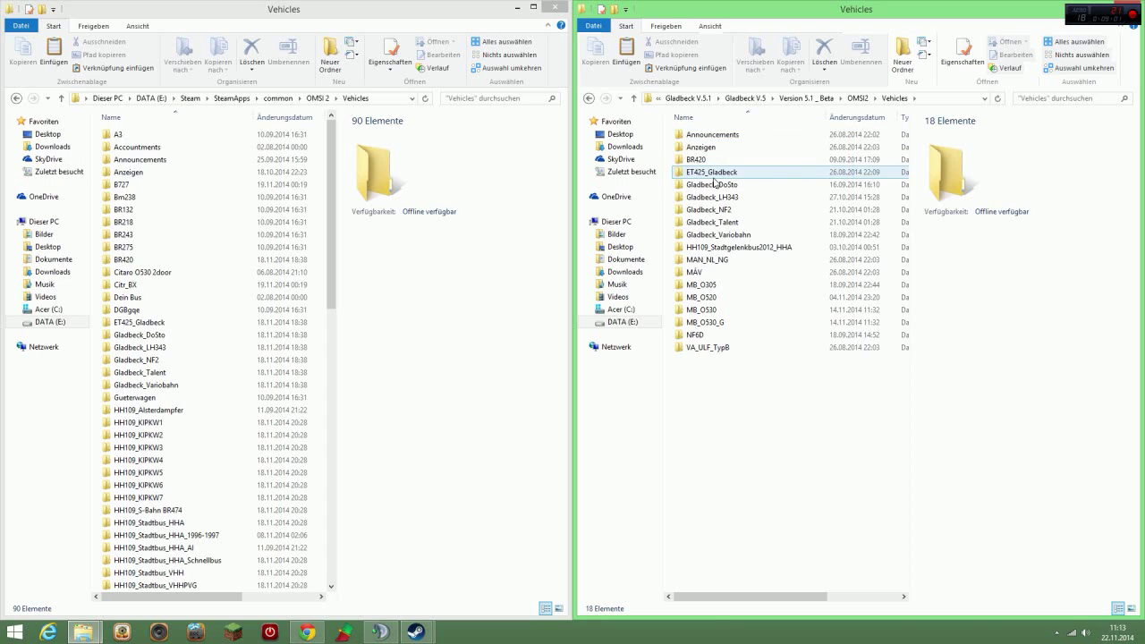
pyautogui.moveTo(702, 356)
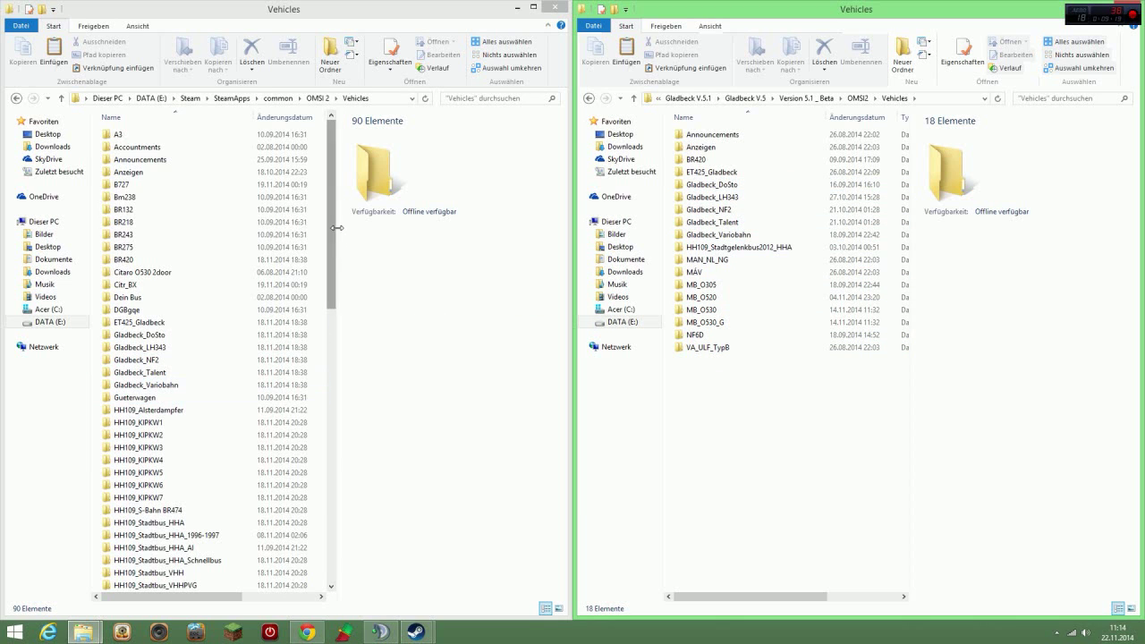
pyautogui.moveTo(329, 214); pyautogui.dragTo(348, 502)
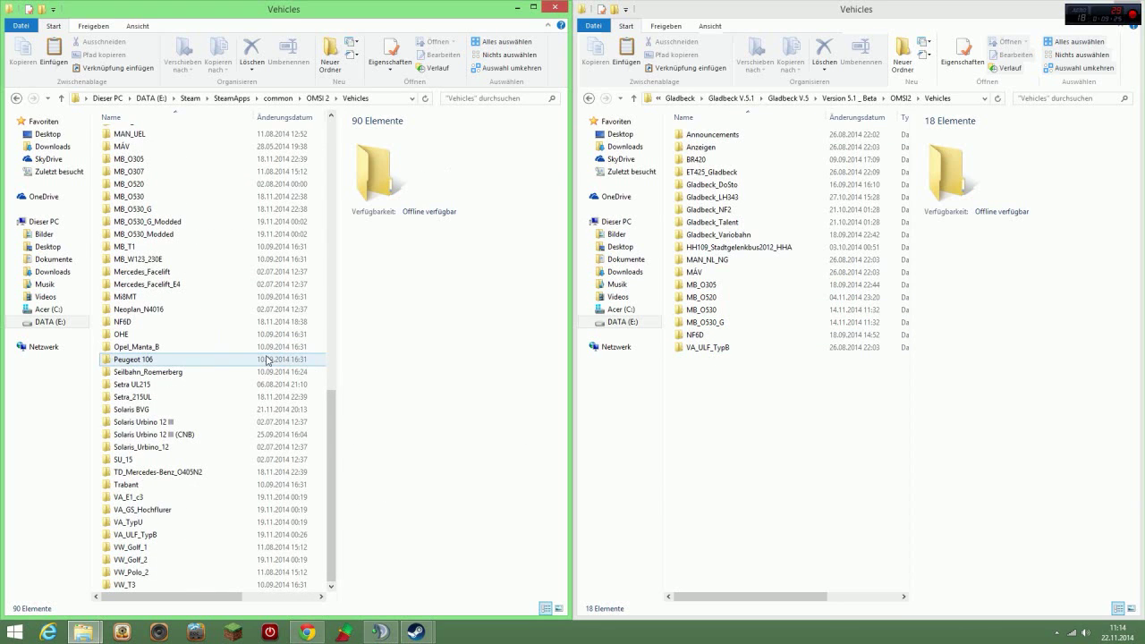
pyautogui.moveTo(340, 408); pyautogui.dragTo(324, 122)
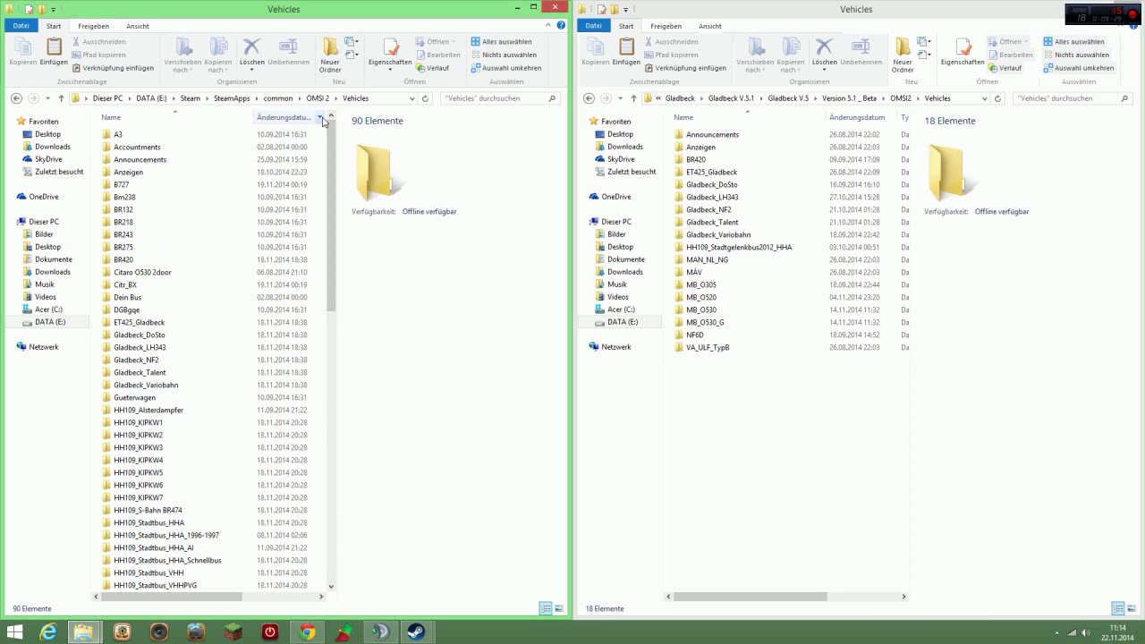